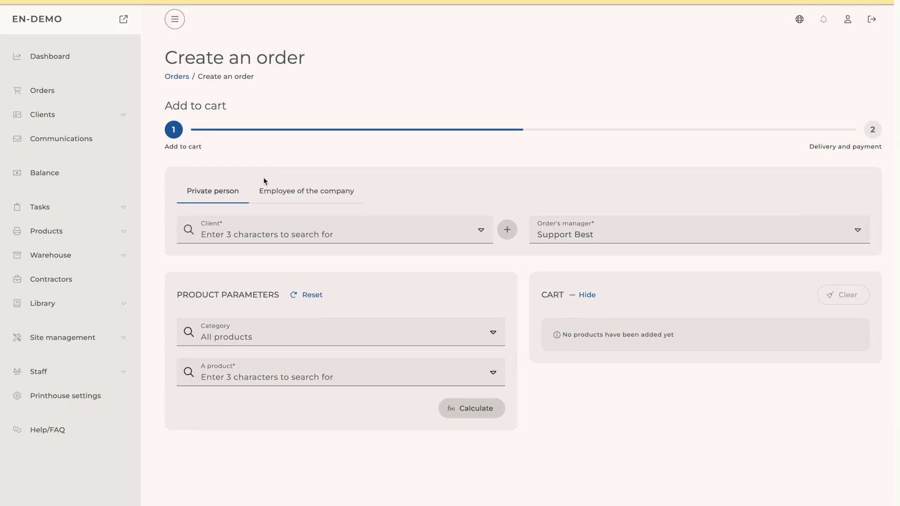
# Step: Select an existing private client for the order and set the product category to Business cards
pyautogui.click(281, 233)
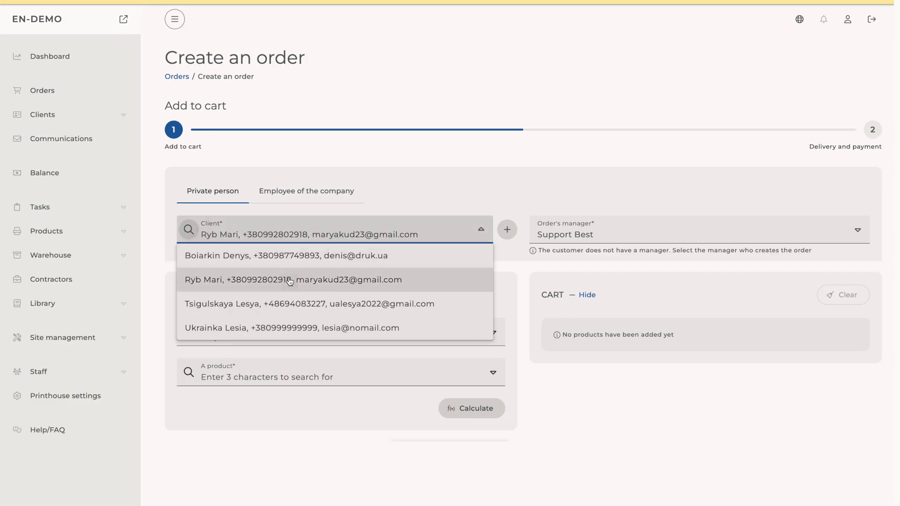
pyautogui.click(290, 280)
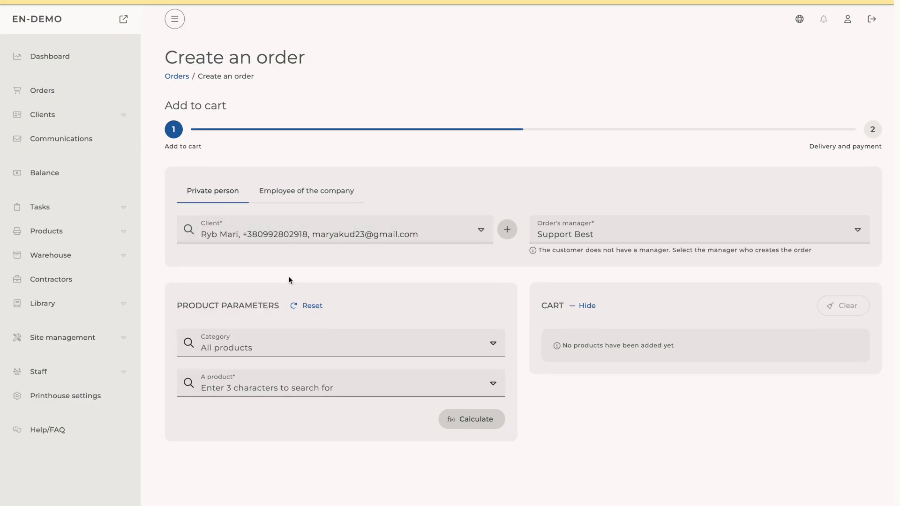
pyautogui.click(254, 348)
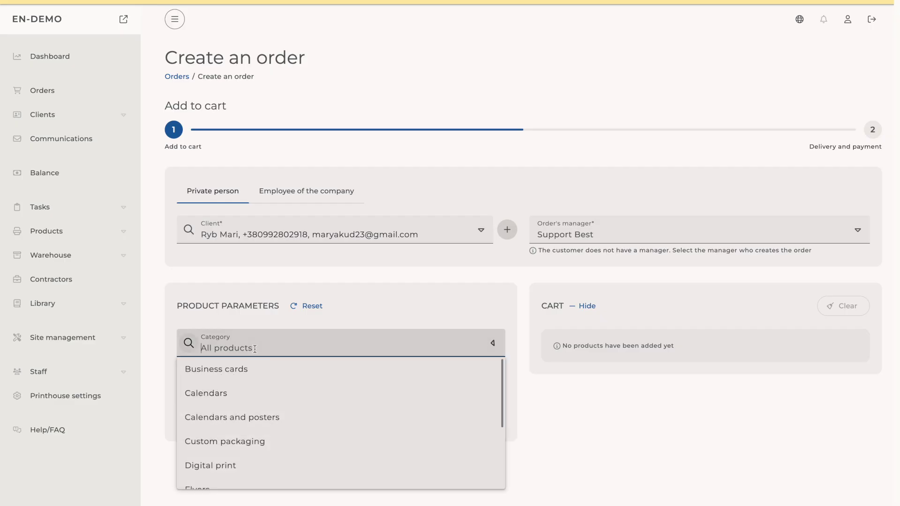
pyautogui.click(253, 371)
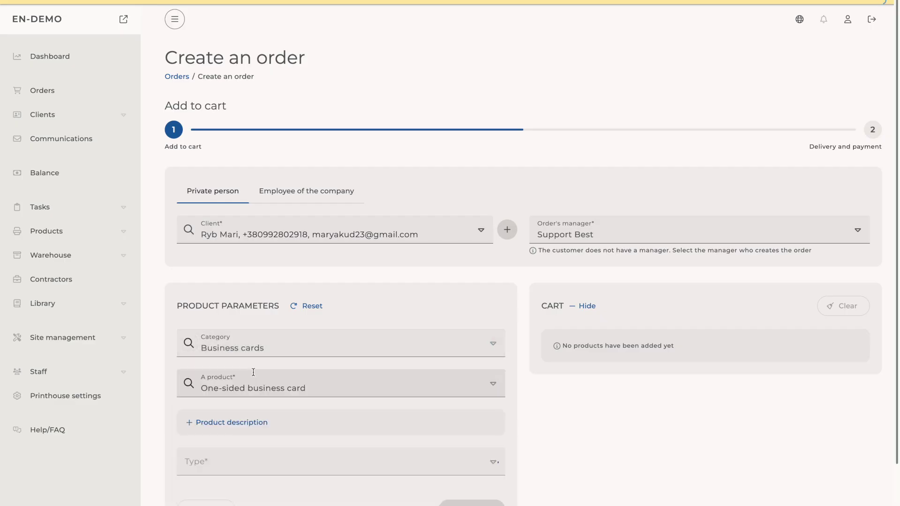
# Step: Choose the Double-sided business card product of type Standard with matte lamination in the Business card (90 x 50mm) format
pyautogui.scroll(-3, 257, 373)
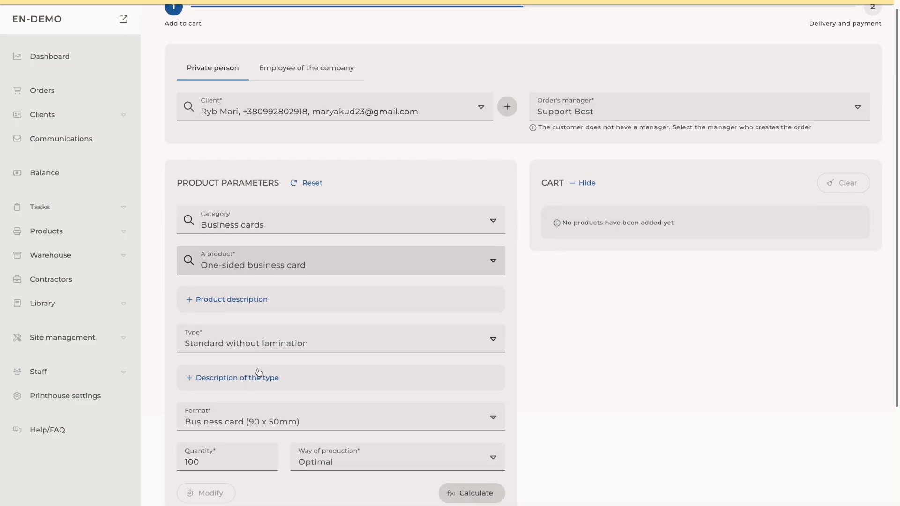
pyautogui.click(238, 271)
pyautogui.click(223, 310)
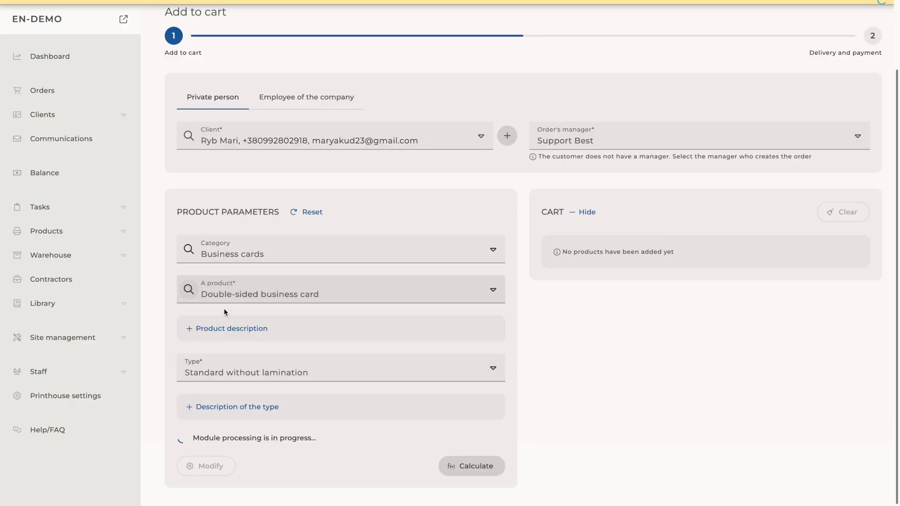
pyautogui.scroll(-1, 224, 307)
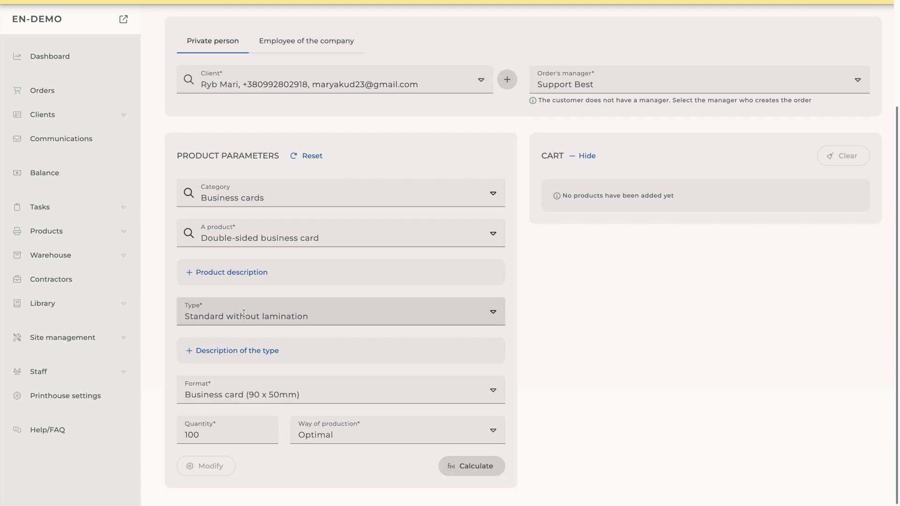
pyautogui.click(244, 313)
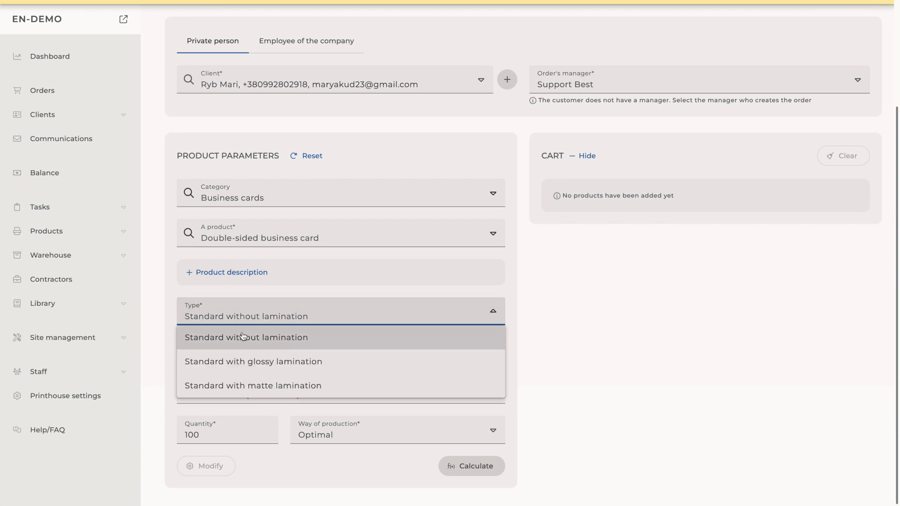
pyautogui.click(244, 384)
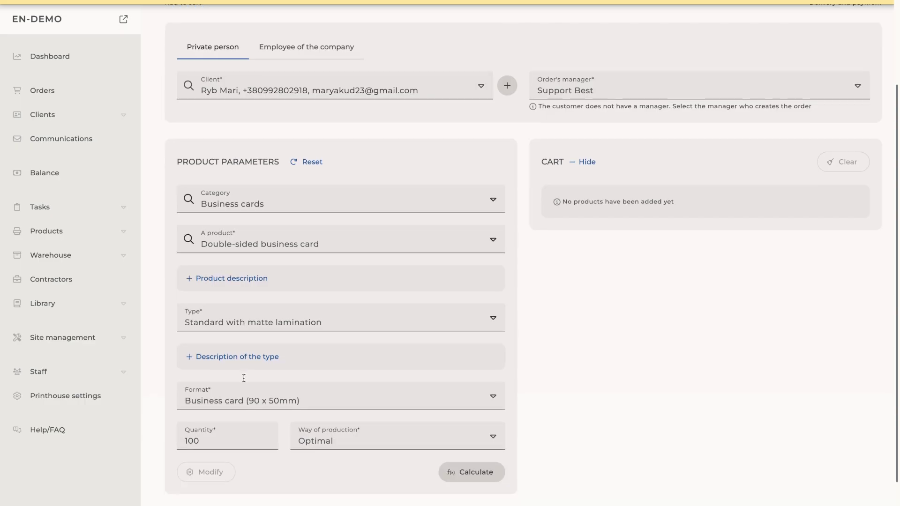
pyautogui.click(239, 388)
pyautogui.click(227, 346)
# Step: Set the quantity to 96 and the way of production to Fast, and calculate the product
pyautogui.doubleClick(182, 434)
pyautogui.write('96')
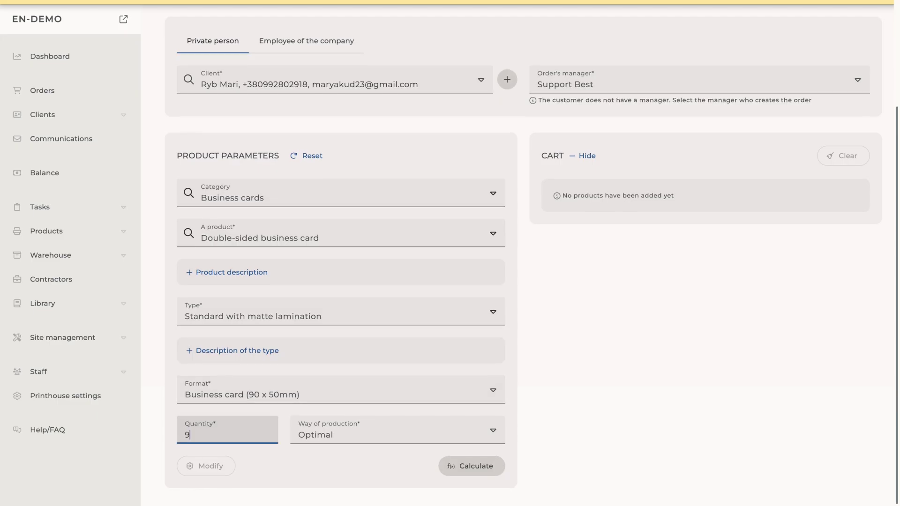
pyautogui.click(327, 437)
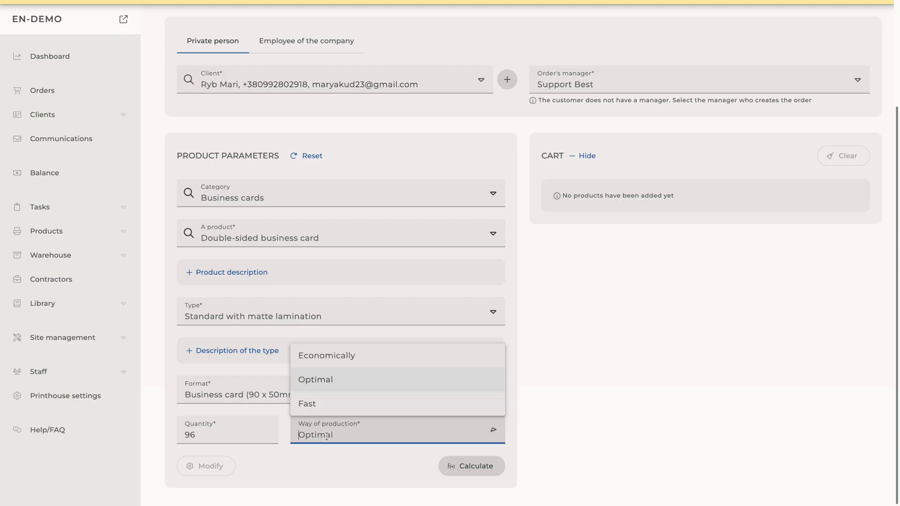
pyautogui.click(310, 403)
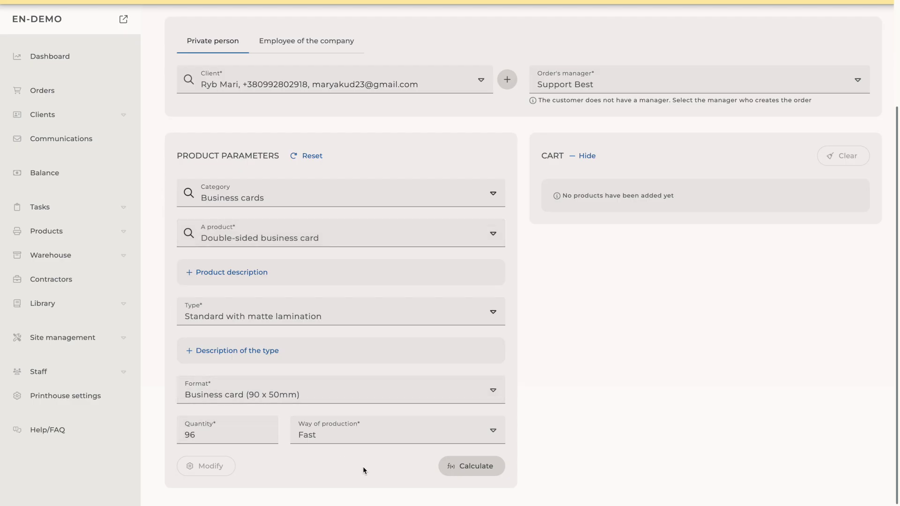
pyautogui.click(475, 468)
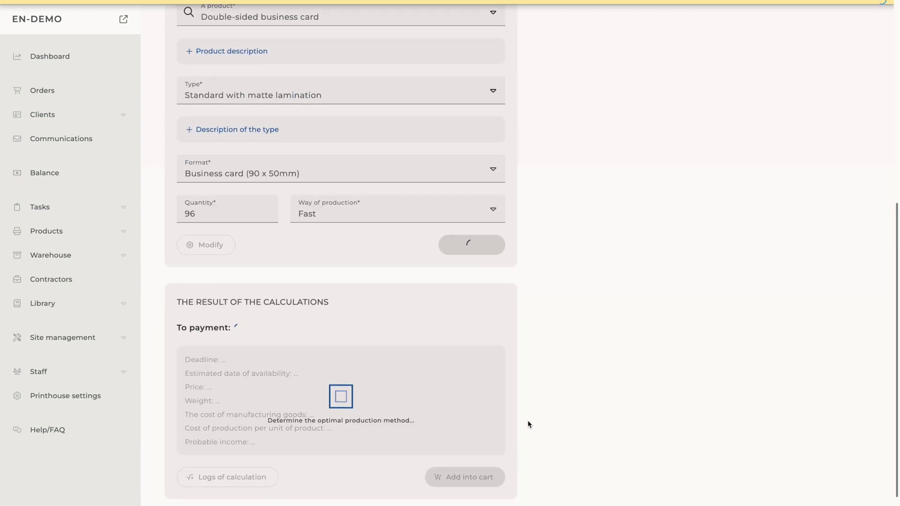
# Step: Examine the calculation result: payment amount, estimated date of availability, materials used and production costs
pyautogui.scroll(-2, 528, 424)
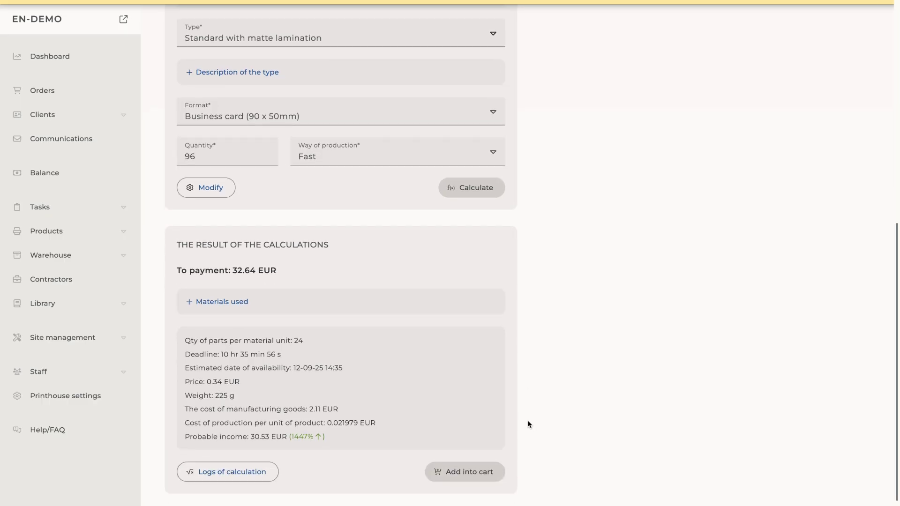
pyautogui.moveTo(279, 274); pyautogui.dragTo(171, 275)
pyautogui.click(294, 272)
pyautogui.moveTo(343, 367); pyautogui.dragTo(170, 371)
pyautogui.click(314, 369)
pyautogui.click(243, 302)
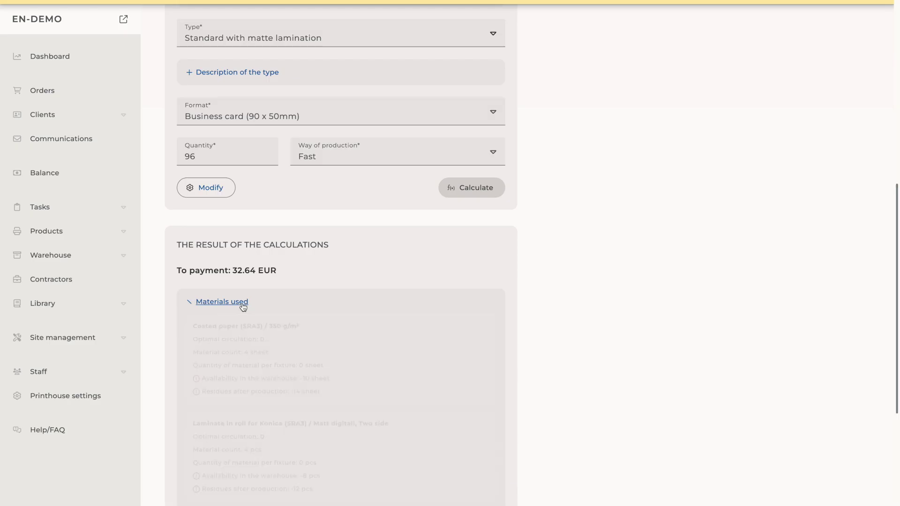
pyautogui.scroll(-2, 296, 309)
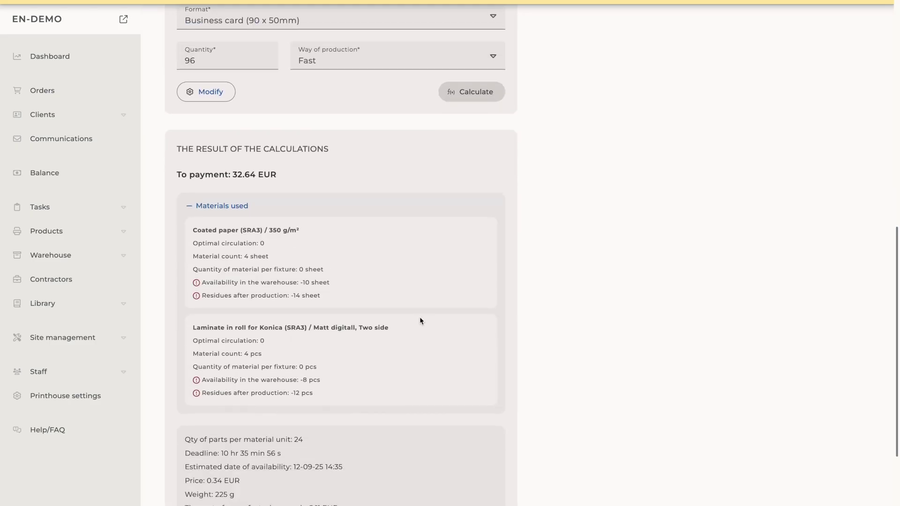
pyautogui.scroll(-2, 420, 319)
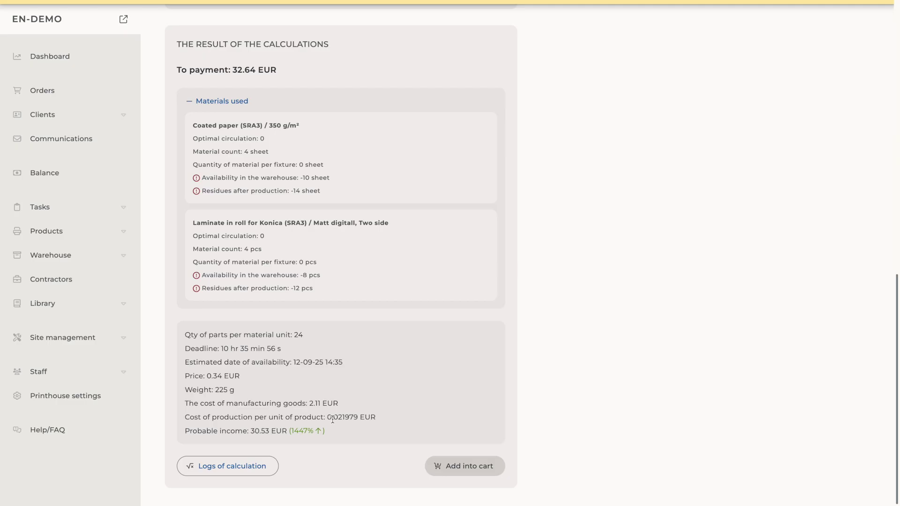
# Step: Add the calculated business card into the cart and expand its details there
pyautogui.click(466, 472)
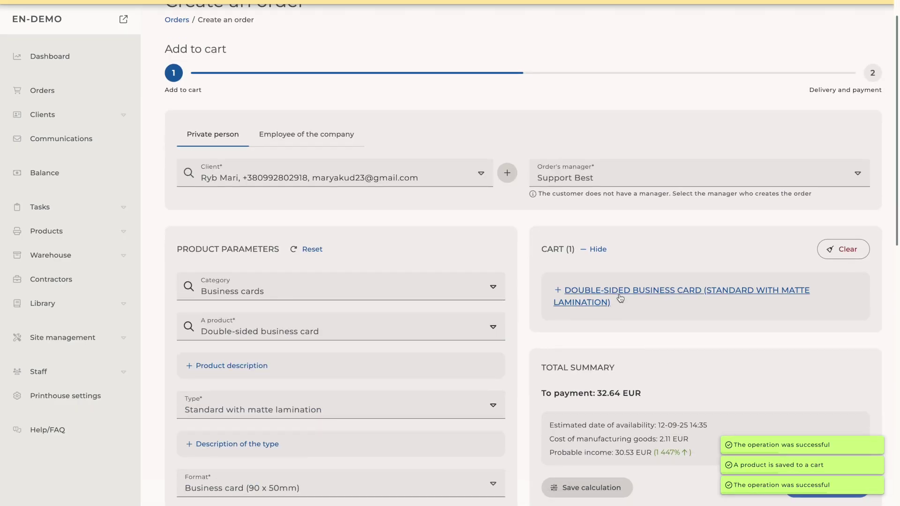
pyautogui.click(619, 296)
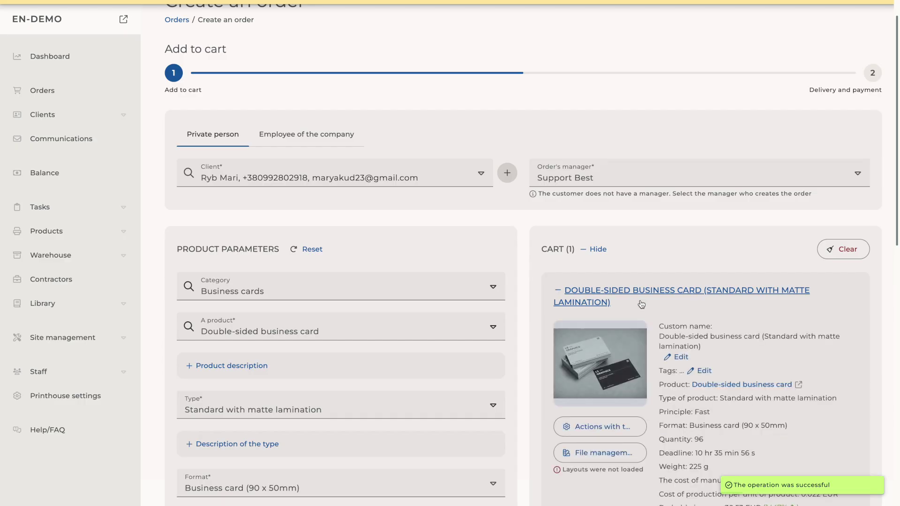
pyautogui.scroll(-3, 628, 300)
pyautogui.scroll(-2, 635, 302)
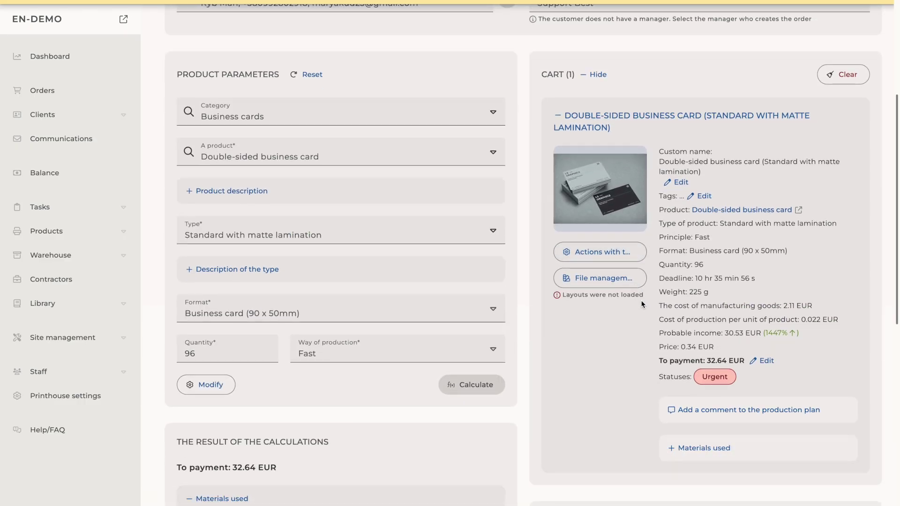
# Step: Upload vizit_90x50_orange_front.pdf as the face layout in the cart product's file management
pyautogui.click(614, 281)
pyautogui.click(321, 235)
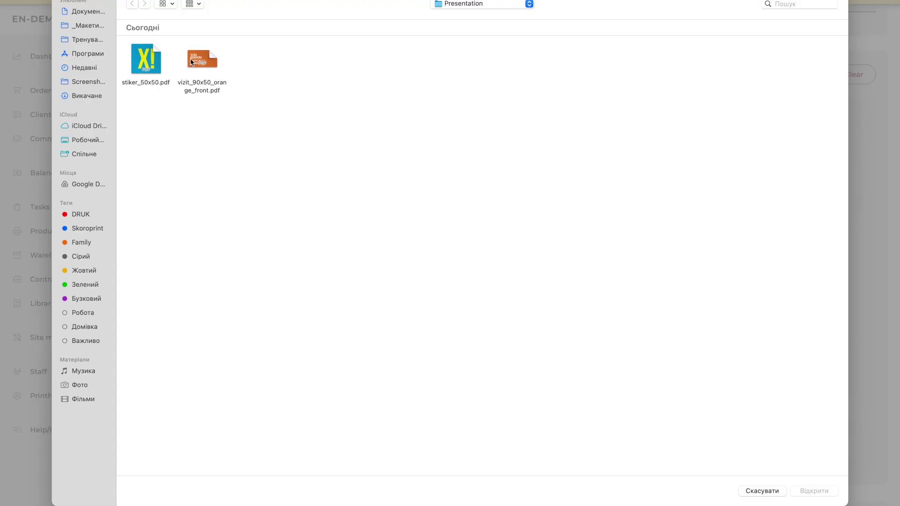
pyautogui.click(199, 62)
pyautogui.doubleClick(199, 62)
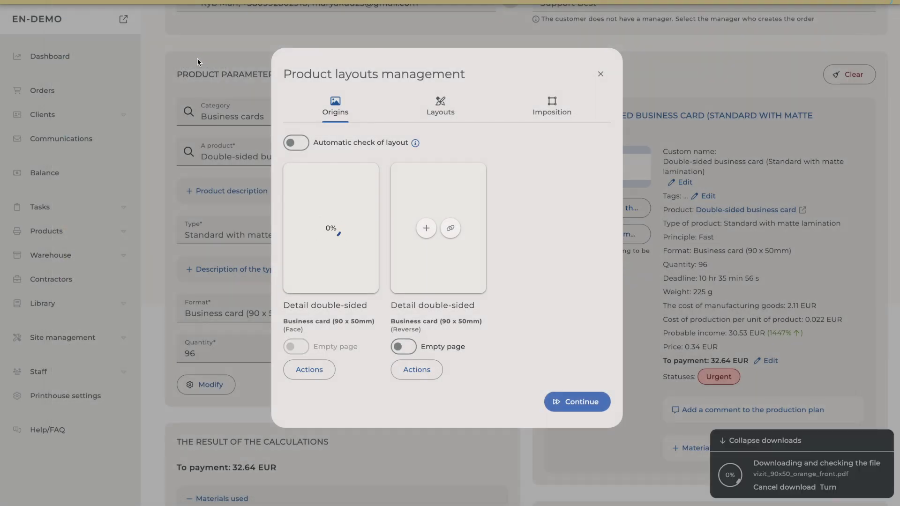
# Step: Upload stiker_50x50.pdf as the reverse layout of the double-sided business card
pyautogui.click(426, 229)
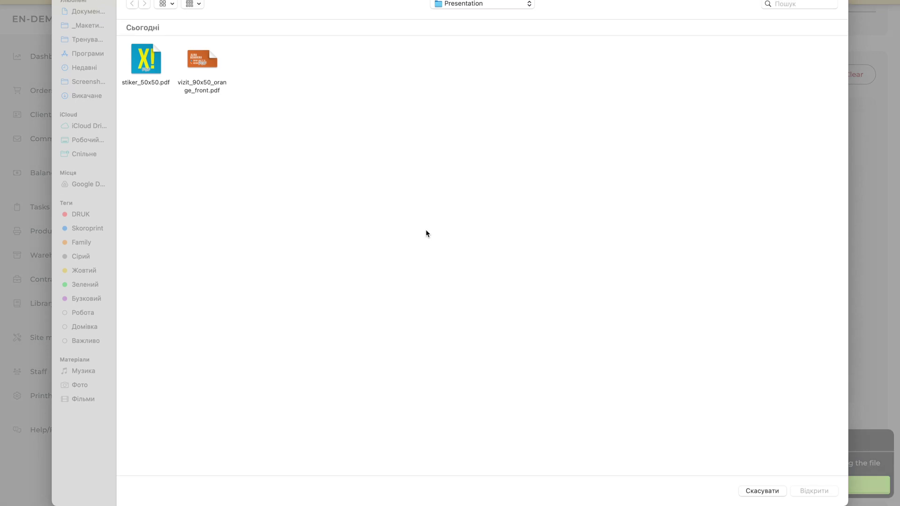
pyautogui.click(155, 66)
pyautogui.click(814, 490)
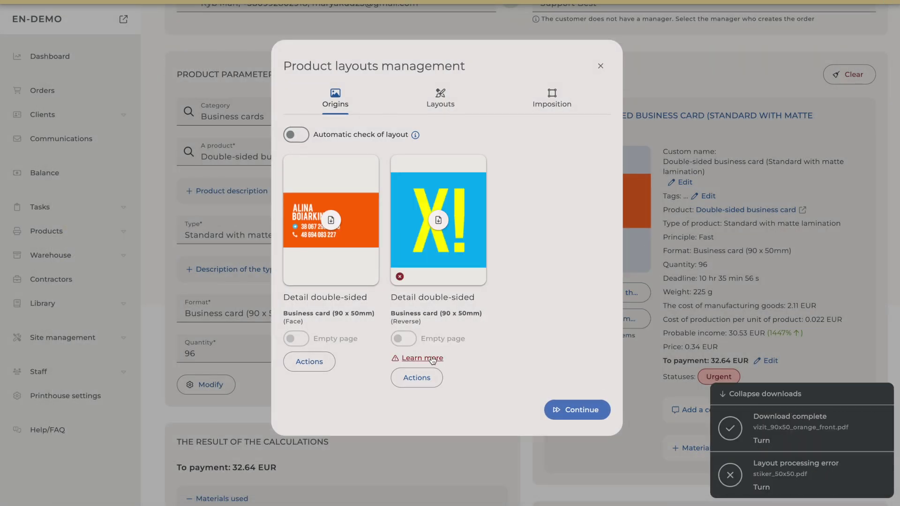
# Step: Examine the automatic check results of the reverse layout, especially the layout dimensions, and close them
pyautogui.click(431, 358)
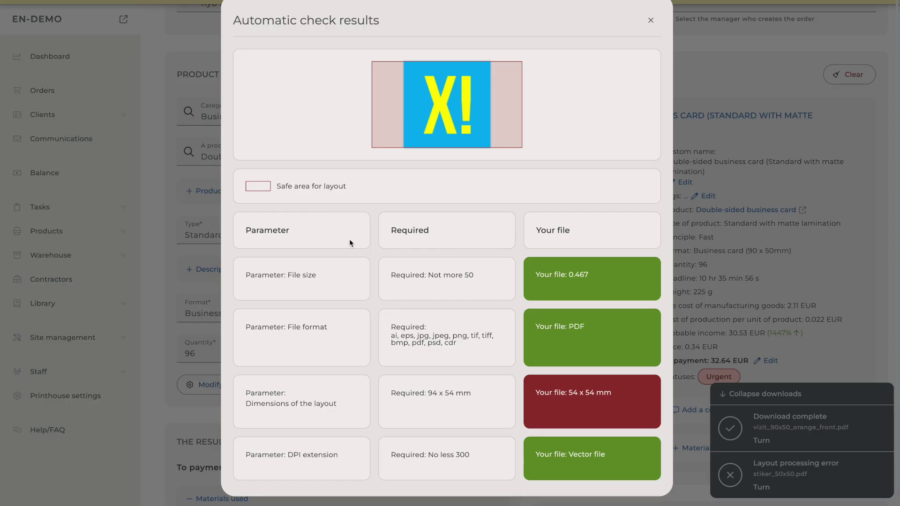
pyautogui.moveTo(611, 396); pyautogui.dragTo(543, 384)
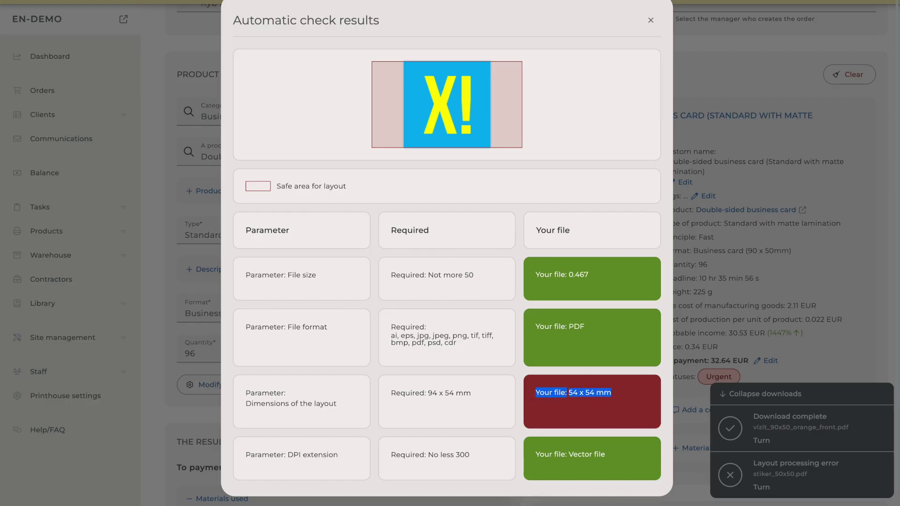
pyautogui.click(650, 20)
# Step: Use an action on the reverse layout, continue out of the layouts management and collapse the downloads list
pyautogui.click(417, 379)
pyautogui.click(420, 355)
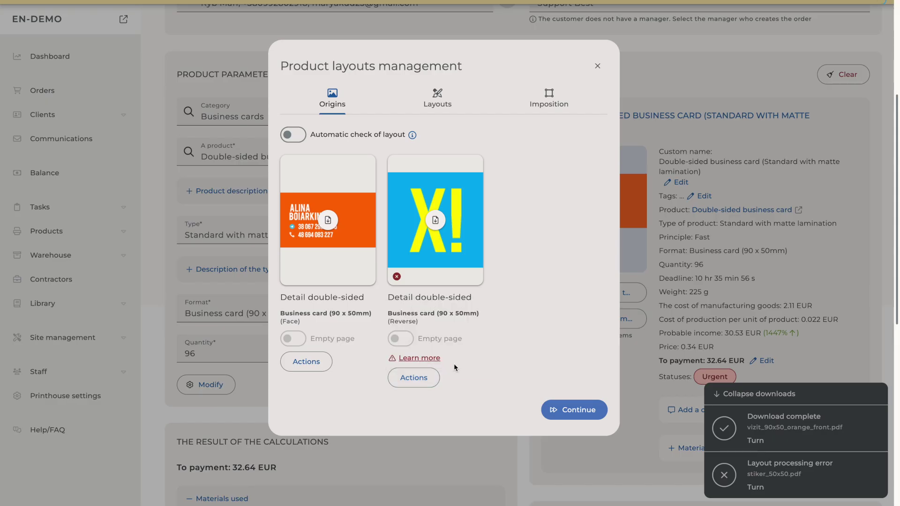
pyautogui.click(575, 408)
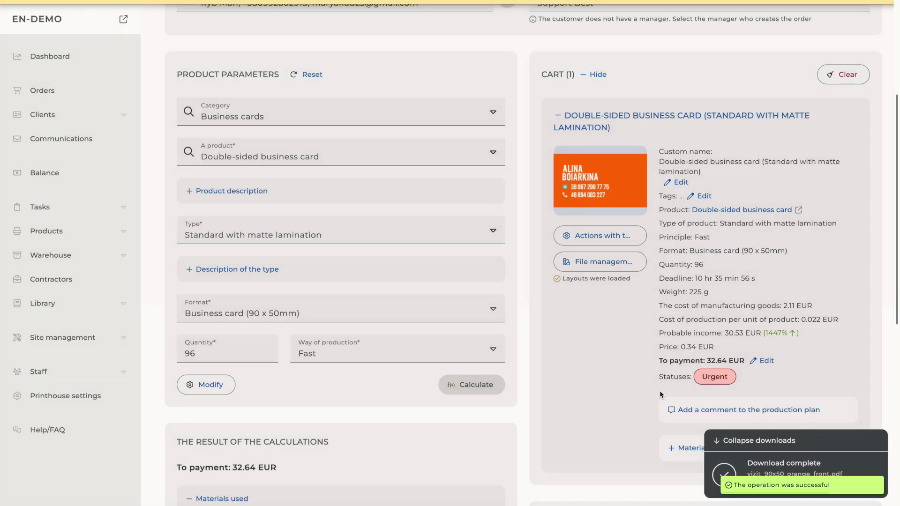
pyautogui.click(742, 439)
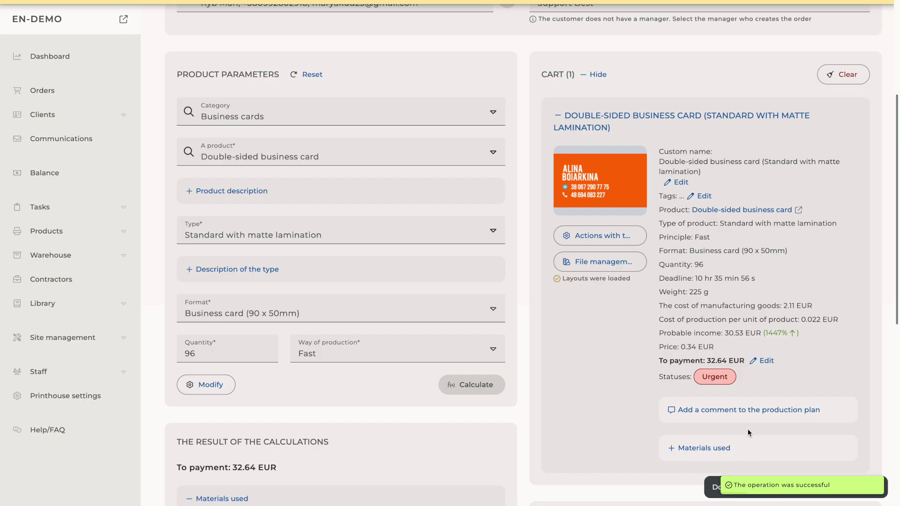
# Step: Examine the available actions for the cart product and the order's total summary
pyautogui.scroll(-2, 747, 428)
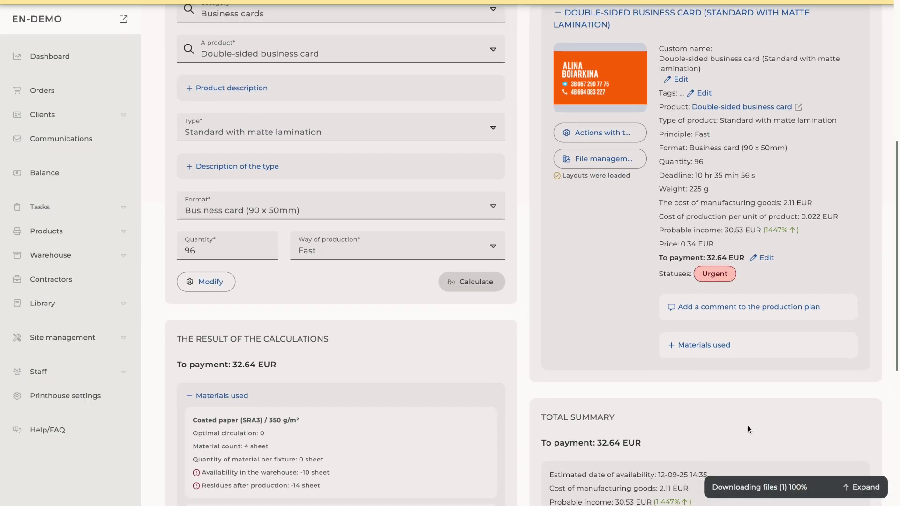
pyautogui.scroll(-1, 801, 357)
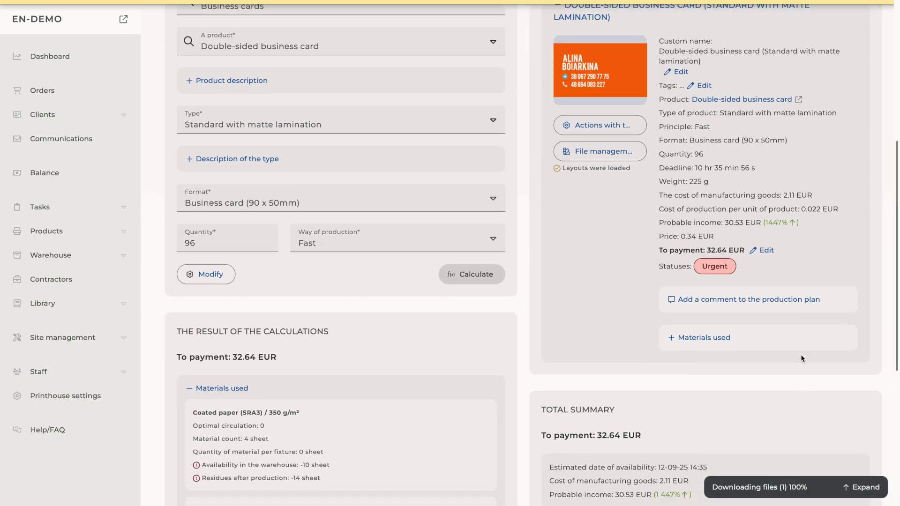
pyautogui.click(594, 113)
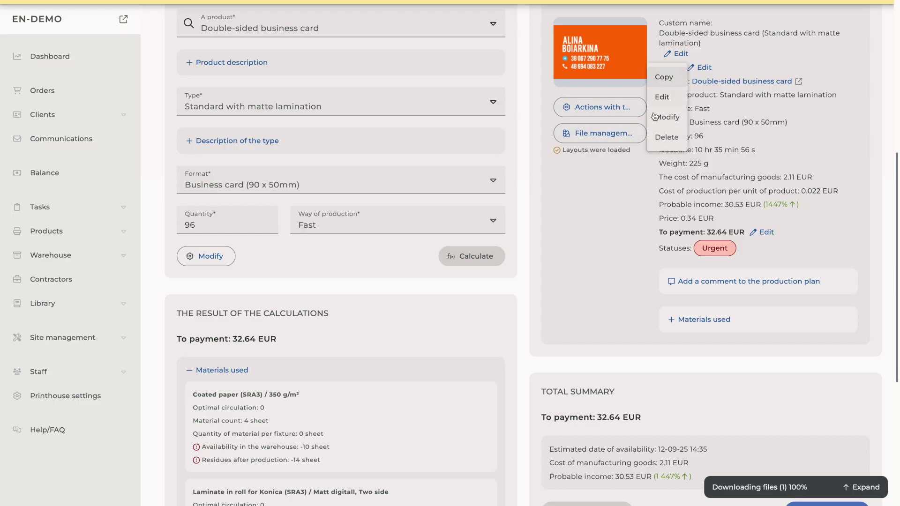
pyautogui.scroll(-5, 644, 241)
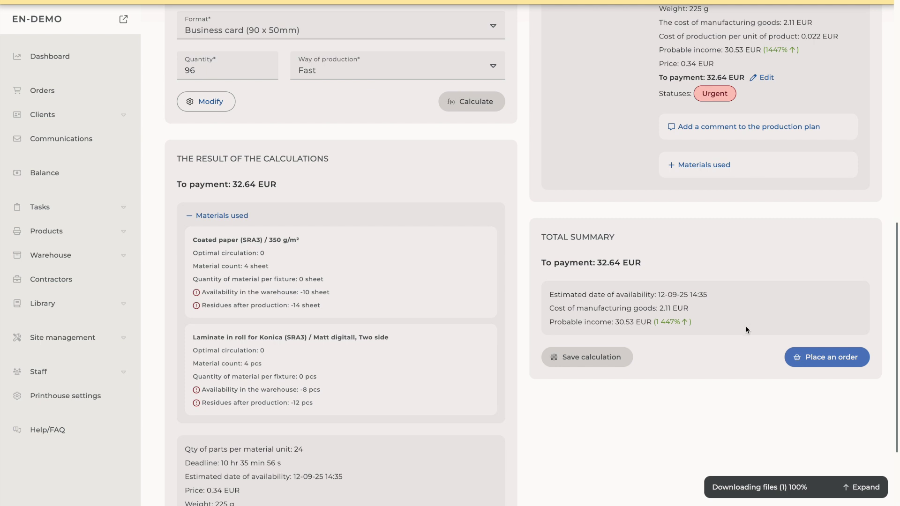
pyautogui.scroll(1, 749, 351)
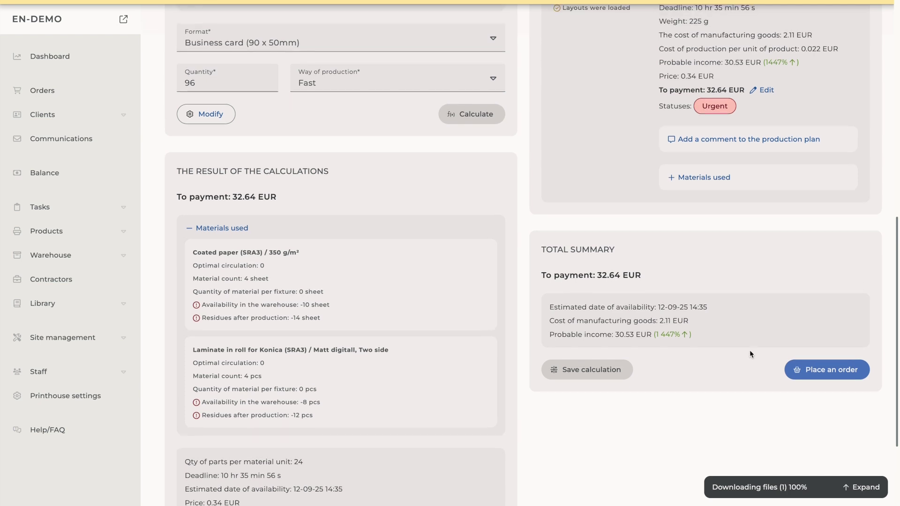
pyautogui.scroll(2, 749, 351)
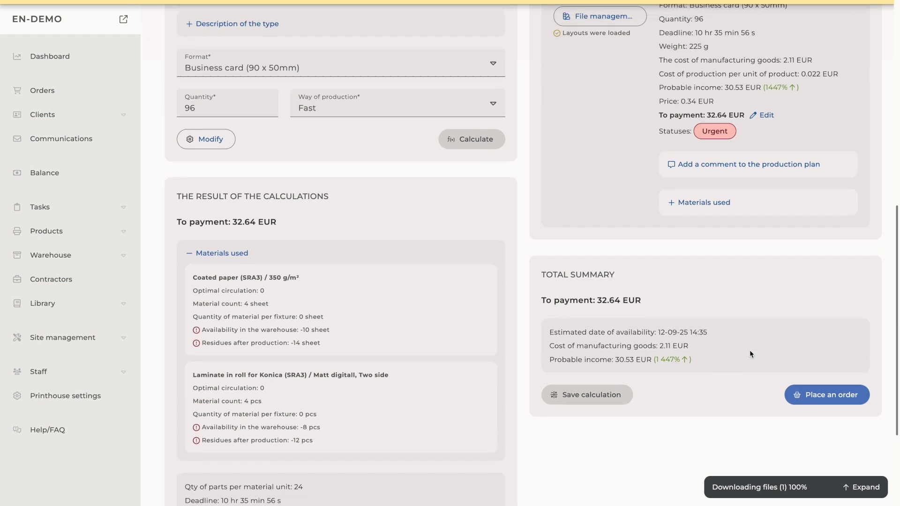
# Step: Proceed from the cart to the delivery and payment stage and set the payment method to Cash
pyautogui.click(826, 396)
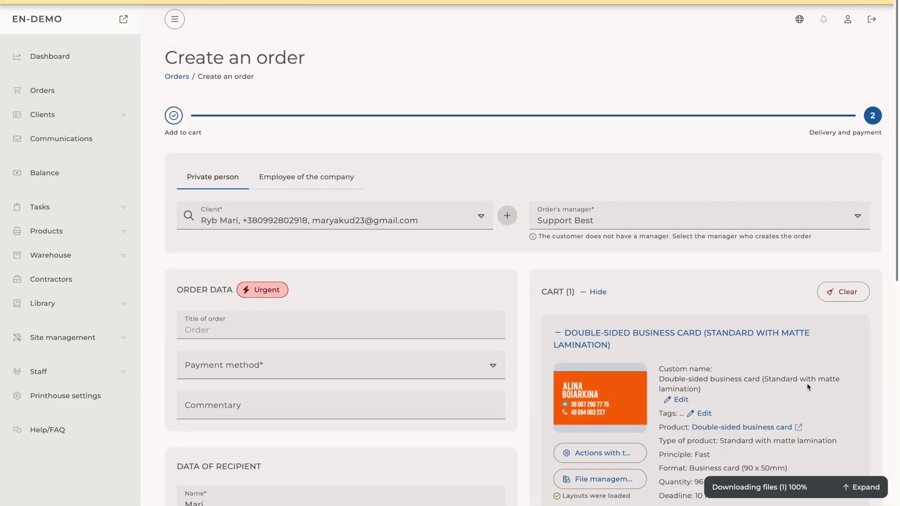
pyautogui.scroll(-3, 805, 382)
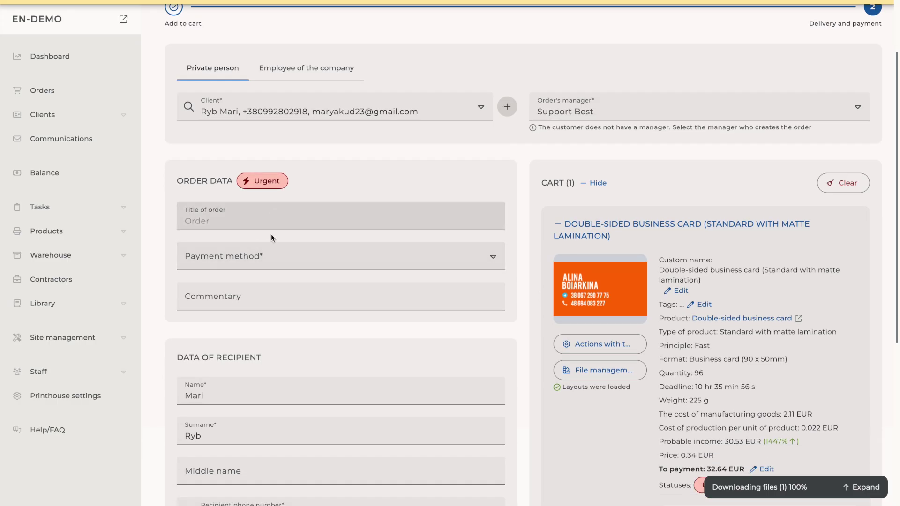
pyautogui.click(260, 258)
pyautogui.click(263, 281)
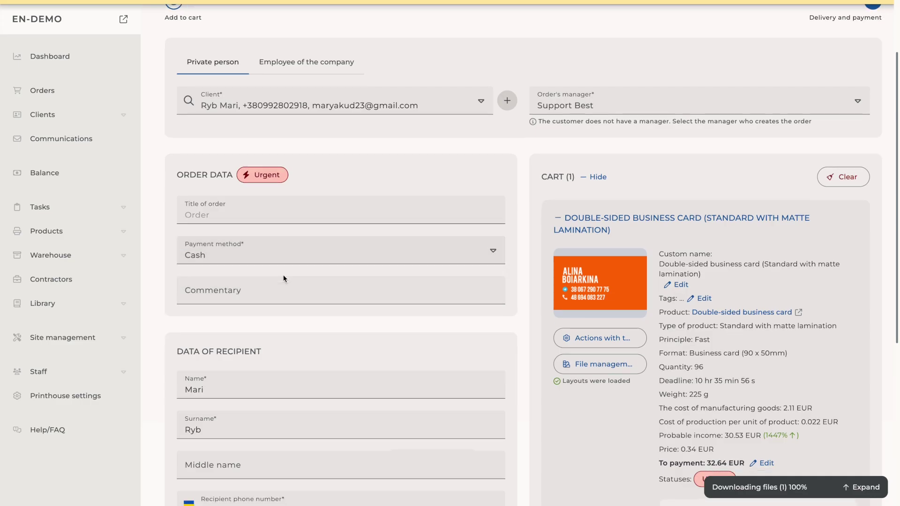
# Step: Review the order data, recipient details and pickup delivery settings, and create the order
pyautogui.scroll(-4, 283, 275)
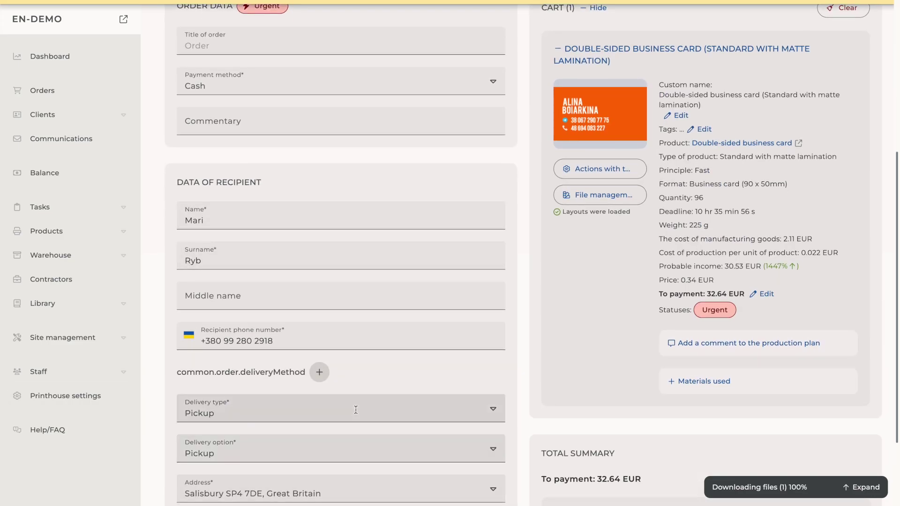
pyautogui.scroll(-3, 355, 410)
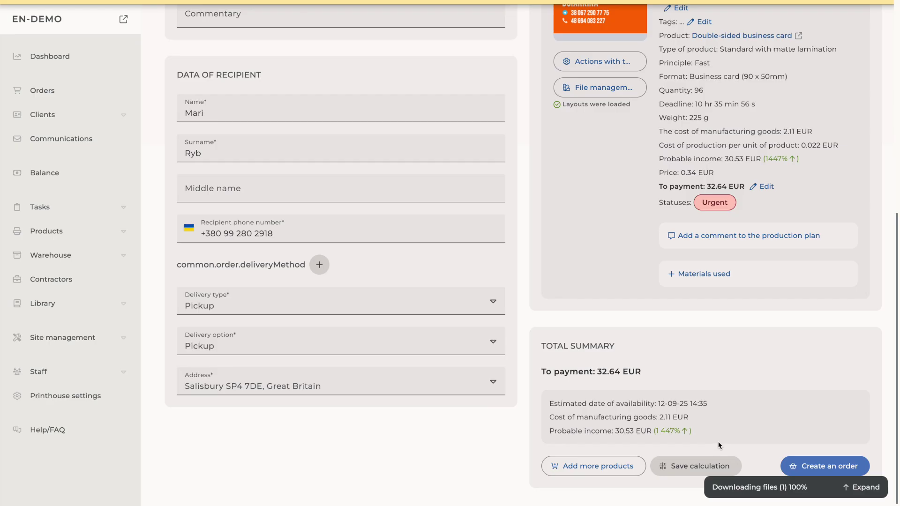
pyautogui.scroll(2, 393, 282)
pyautogui.scroll(1, 390, 281)
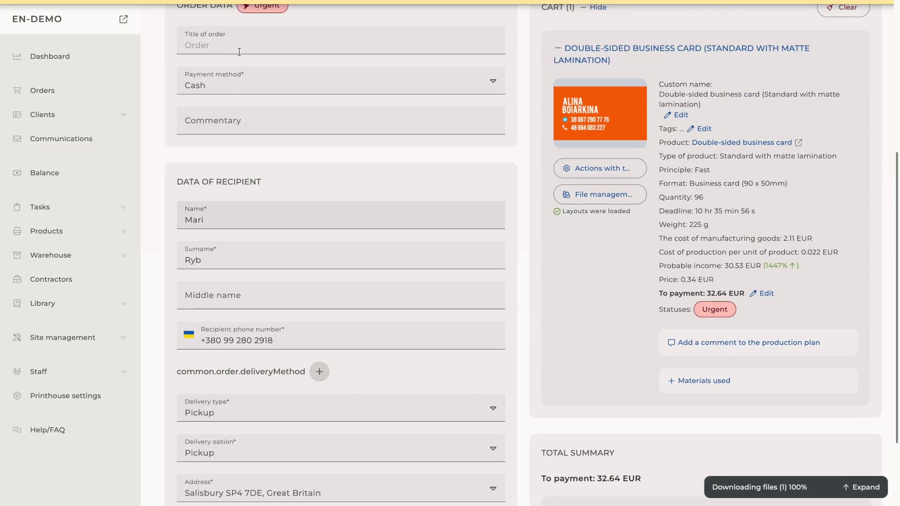
pyautogui.scroll(-3, 677, 353)
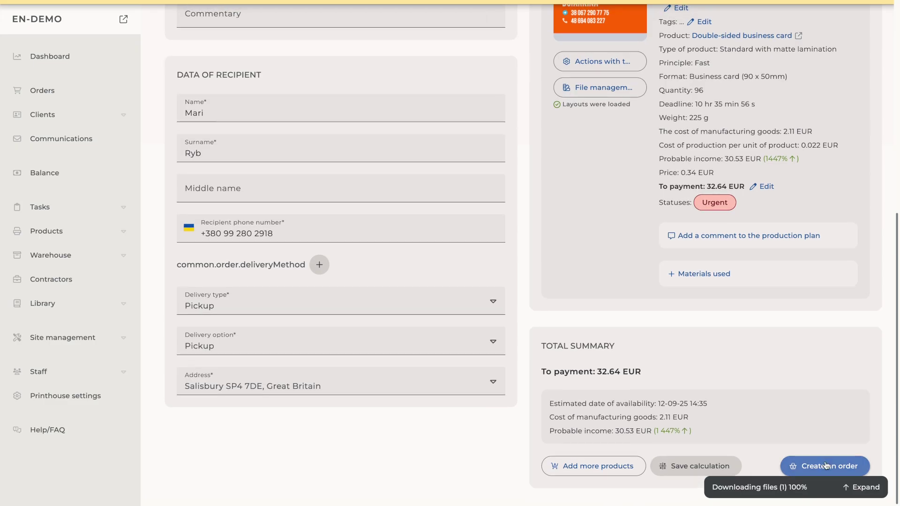
pyautogui.click(826, 465)
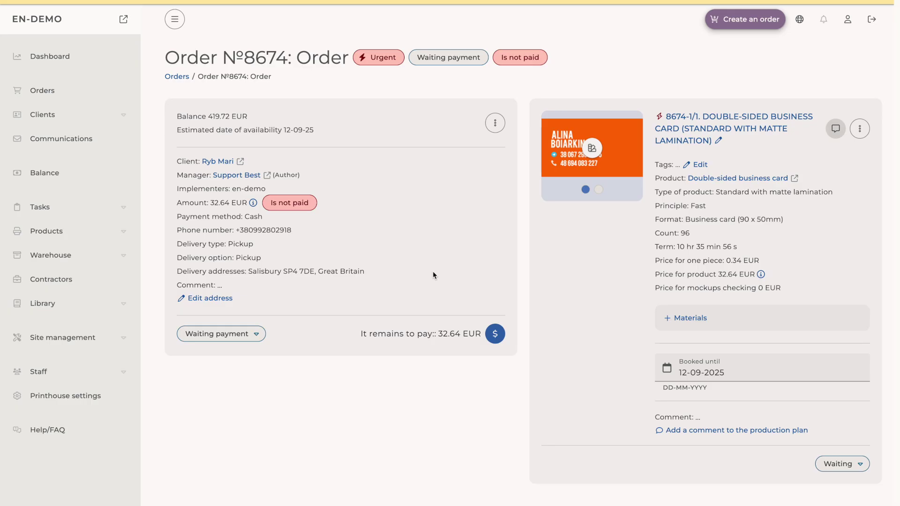
# Step: Open the product's production plan PDF, examine its materials, production operations and layouts, and close it
pyautogui.click(859, 129)
pyautogui.click(839, 173)
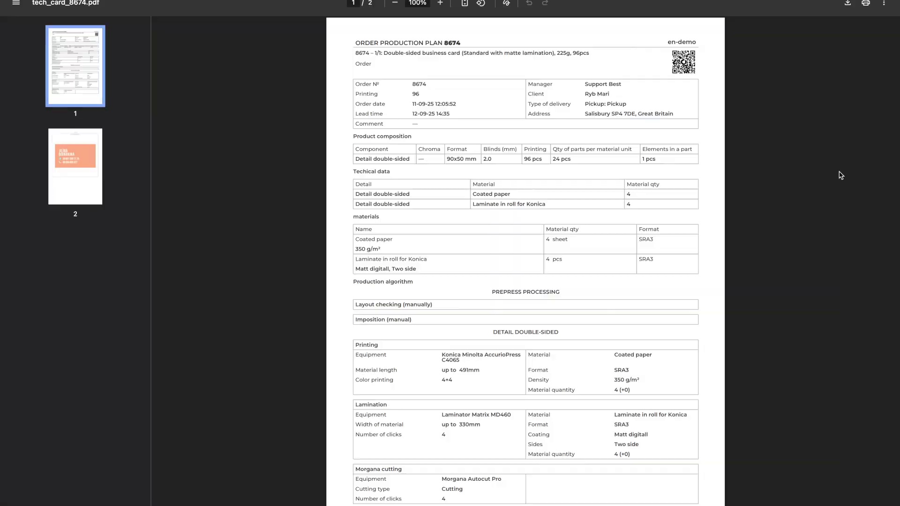
pyautogui.scroll(1, 833, 165)
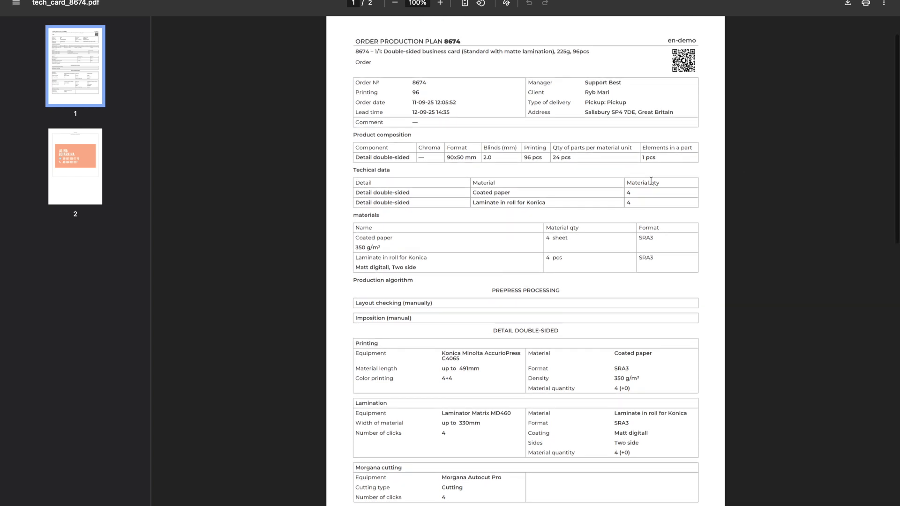
pyautogui.scroll(-8, 651, 181)
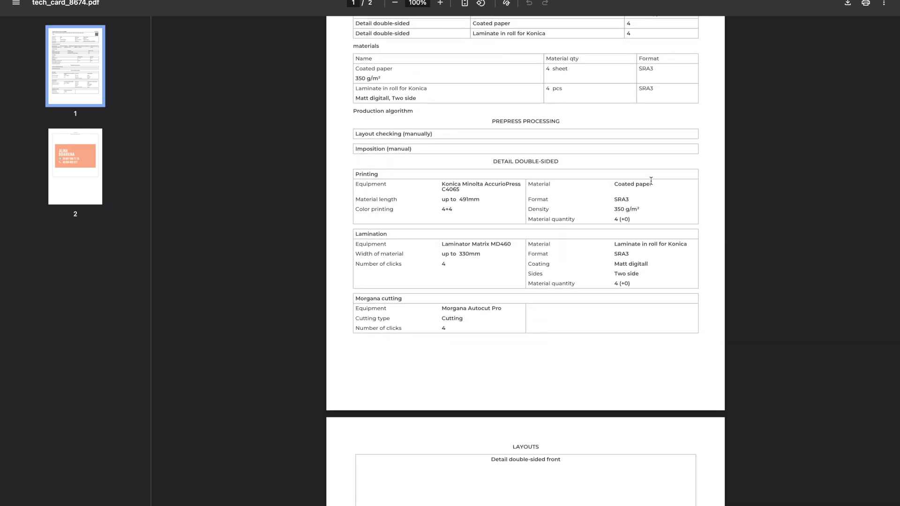
pyautogui.scroll(-5, 651, 181)
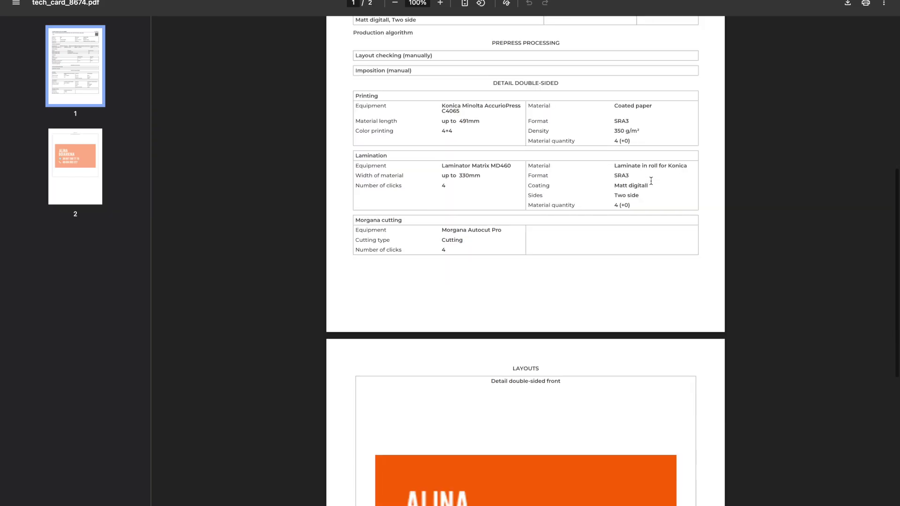
pyautogui.scroll(-6, 650, 181)
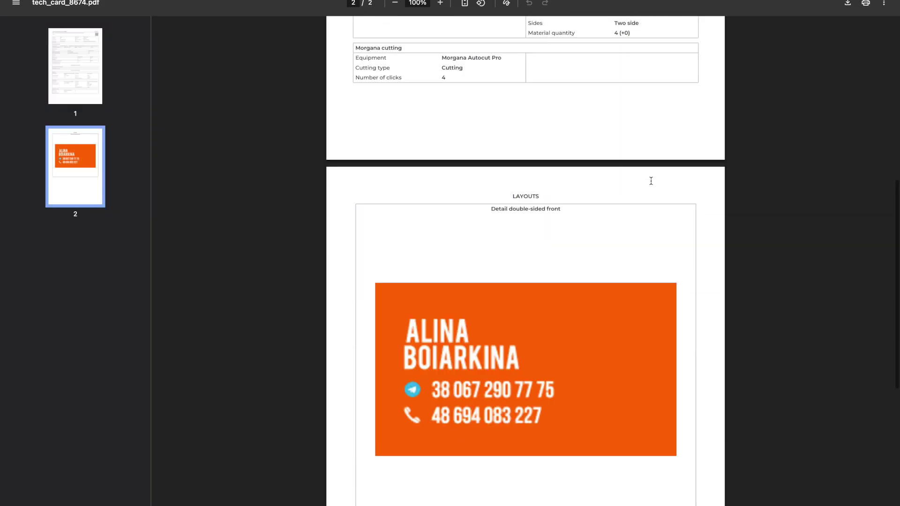
pyautogui.scroll(16, 650, 181)
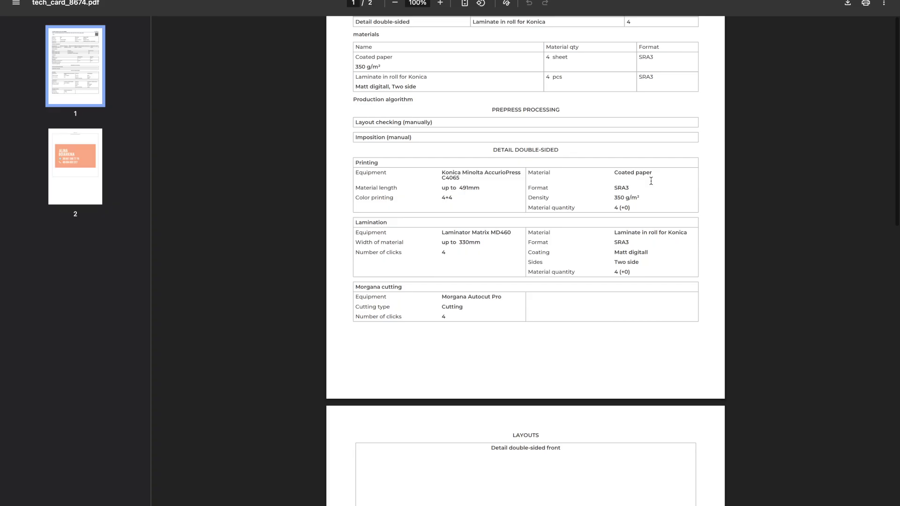
pyautogui.scroll(2, 650, 181)
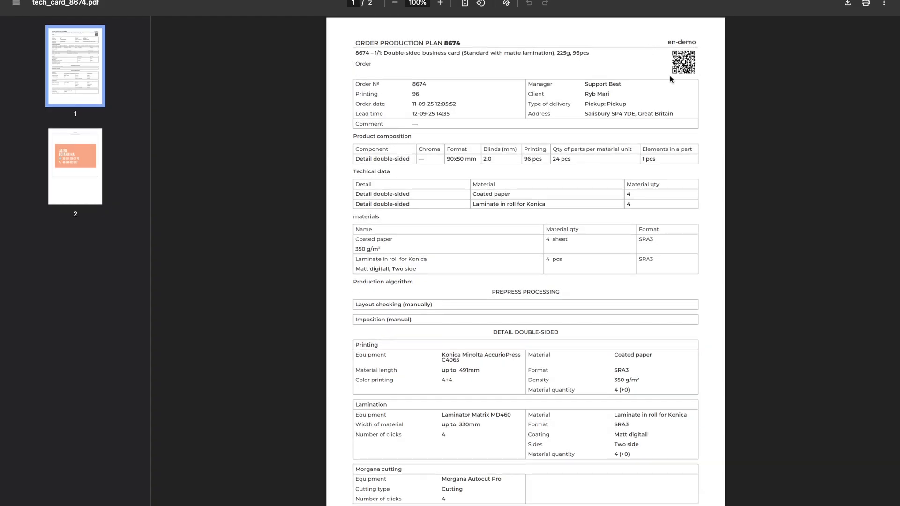
pyautogui.scroll(-1, 654, 62)
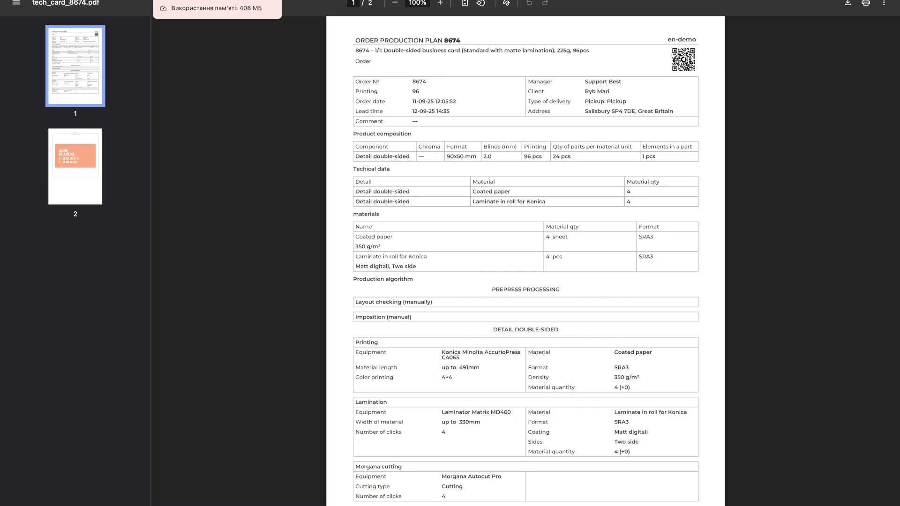
pyautogui.hotkey('ctrl', 'w')
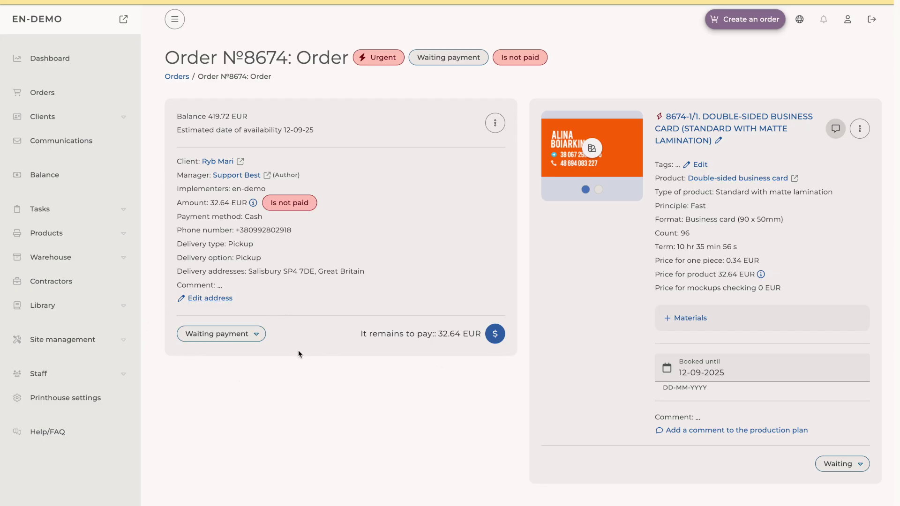
# Step: Check the status options available for the order and pay its remaining amount
pyautogui.click(255, 335)
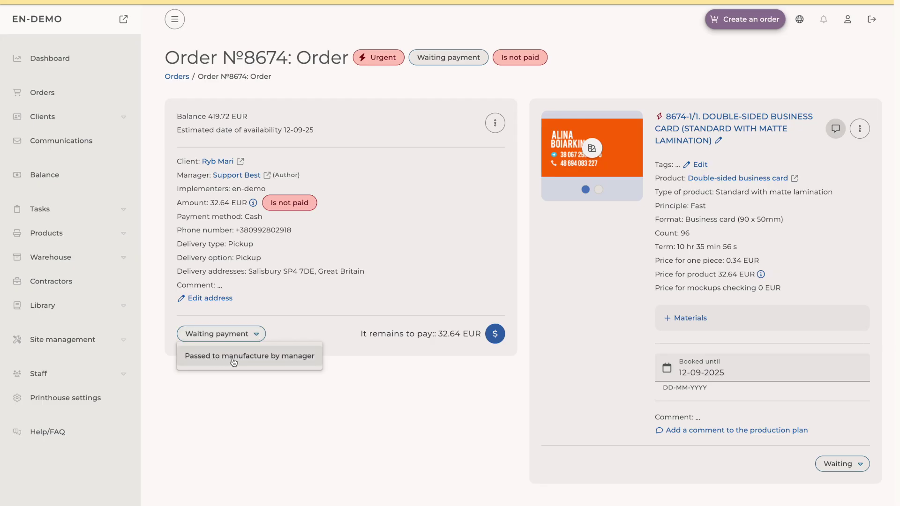
pyautogui.click(355, 367)
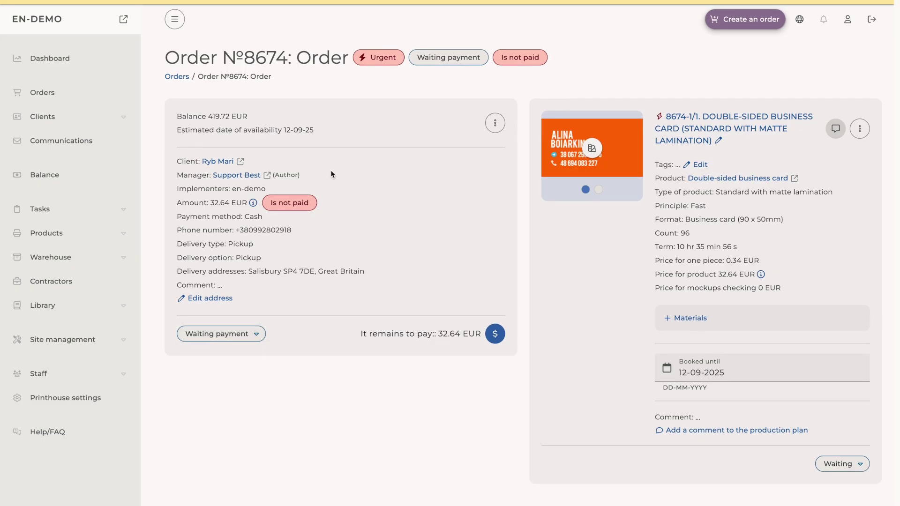
pyautogui.click(498, 336)
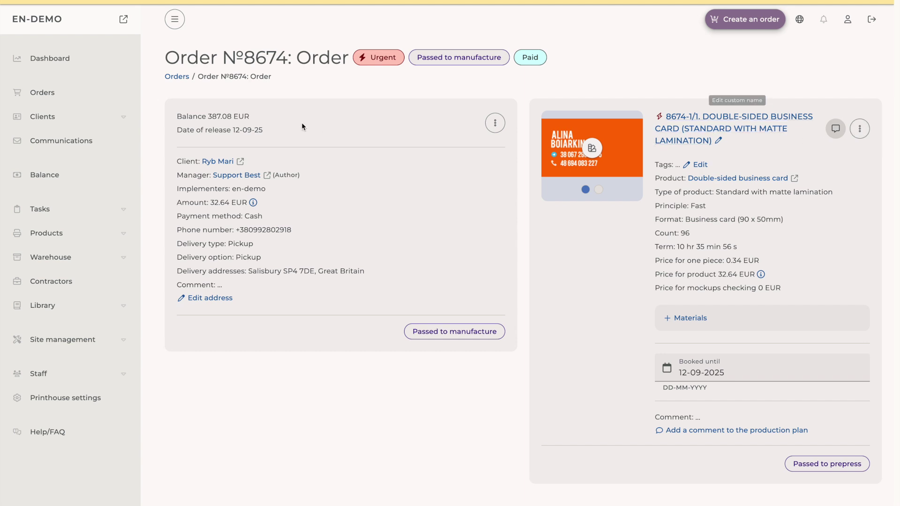
# Step: Open the list of all tasks and examine the production stages and statuses of the new order's tasks
pyautogui.click(46, 208)
pyautogui.click(49, 234)
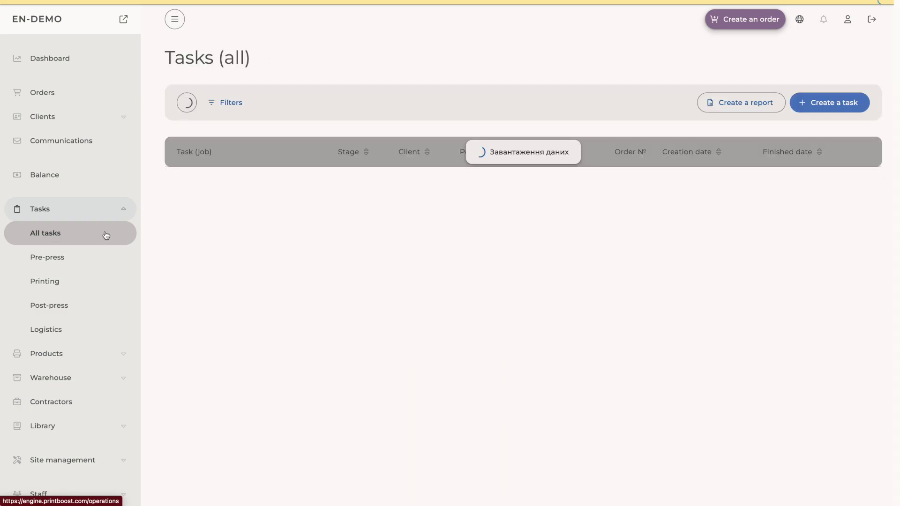
pyautogui.scroll(-3, 225, 237)
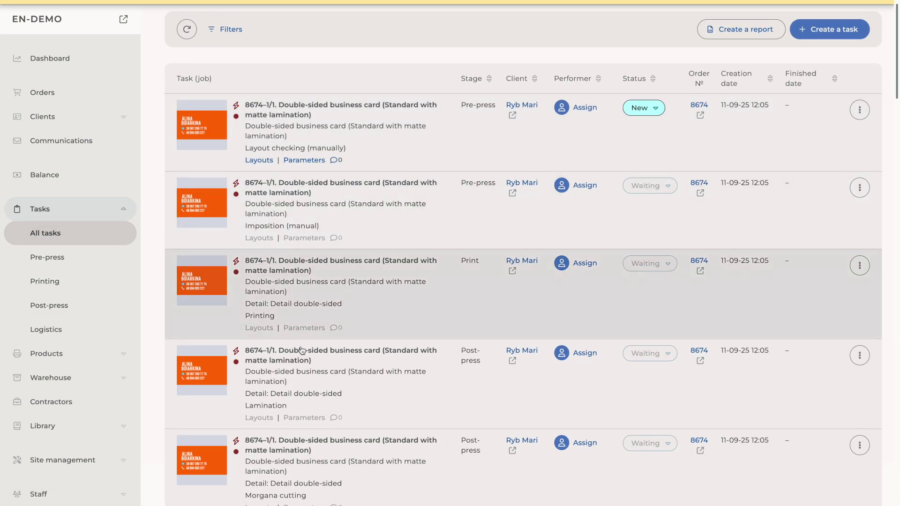
pyautogui.scroll(-1, 441, 355)
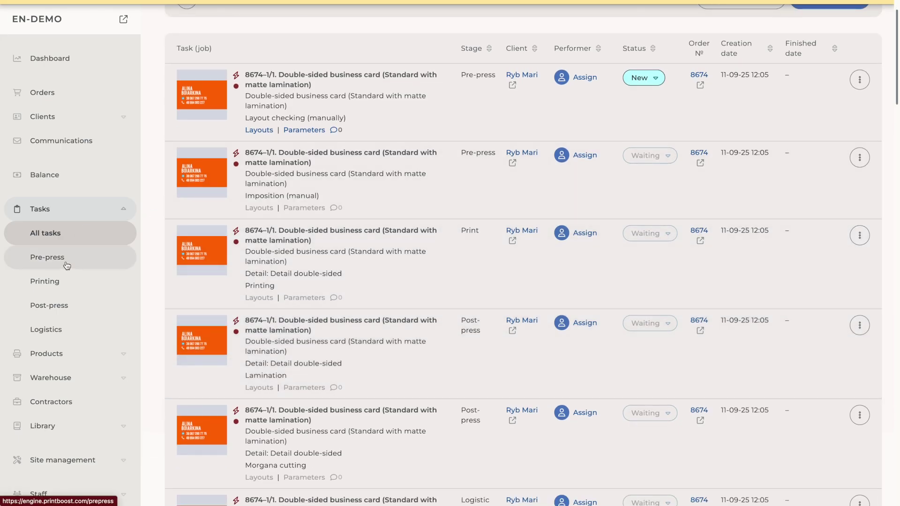
# Step: In the pre-press tasks, set the new order's manual layout checking task to In progress
pyautogui.click(67, 266)
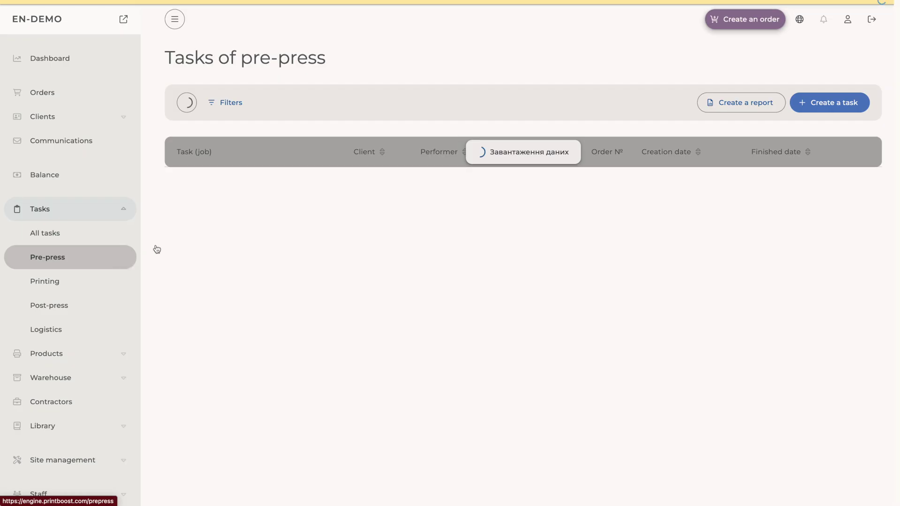
pyautogui.scroll(-1, 257, 226)
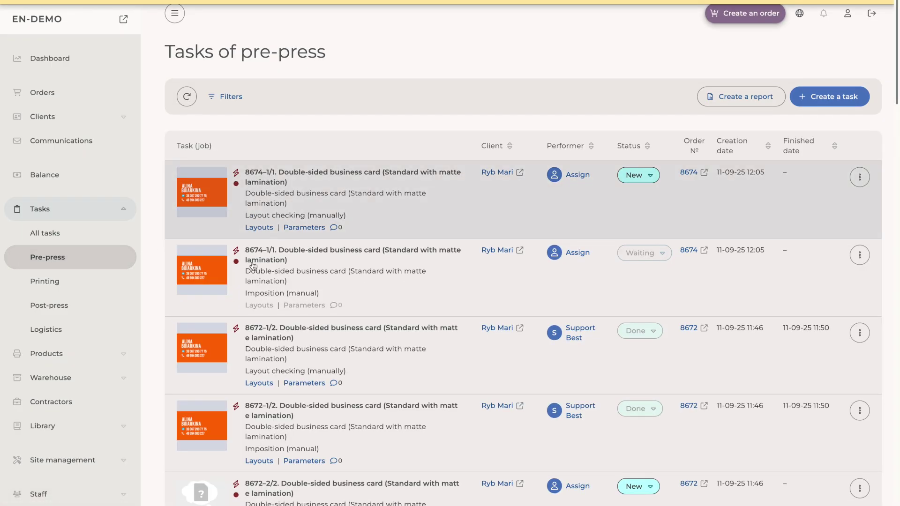
pyautogui.click(640, 177)
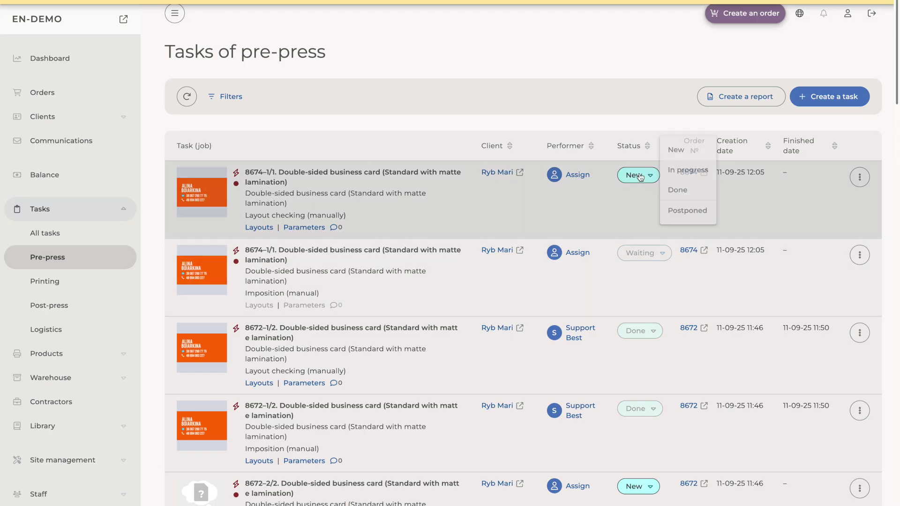
pyautogui.click(680, 170)
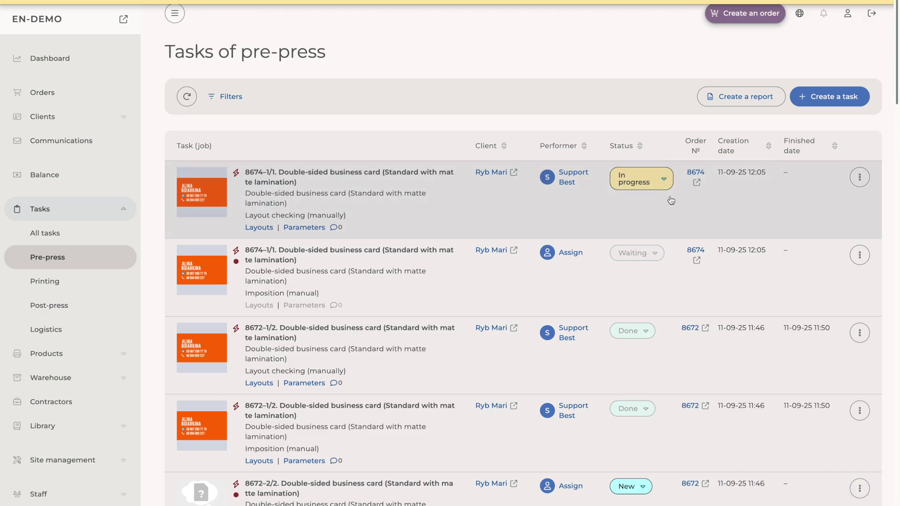
# Step: Set the new order's manual layout checking task to Done
pyautogui.scroll(-1, 671, 200)
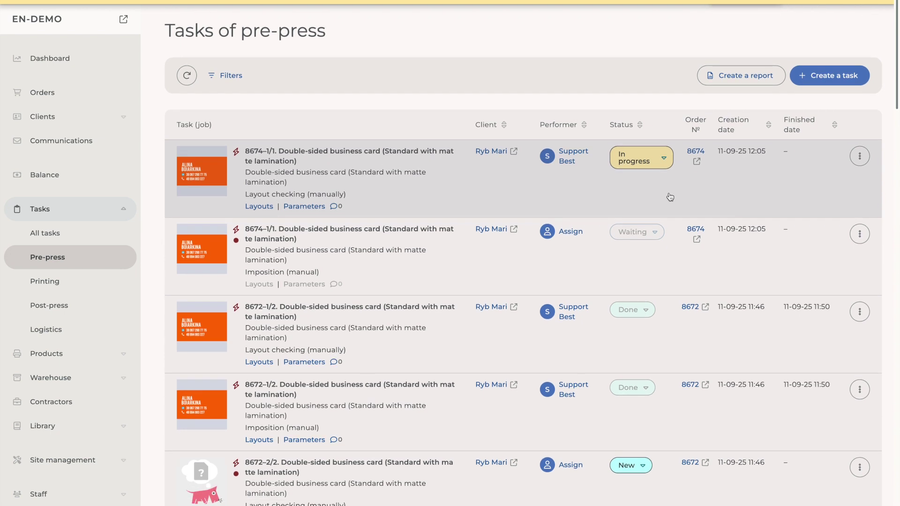
pyautogui.scroll(1, 648, 177)
pyautogui.click(654, 166)
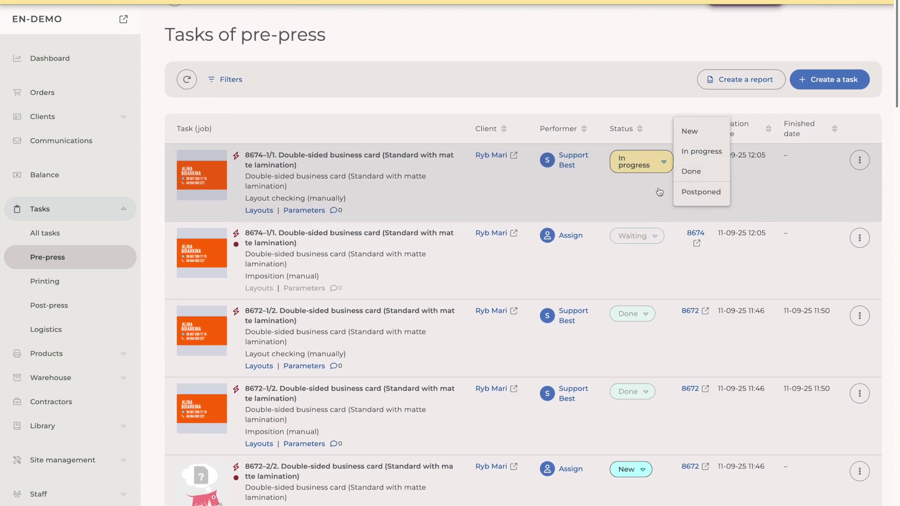
pyautogui.click(689, 174)
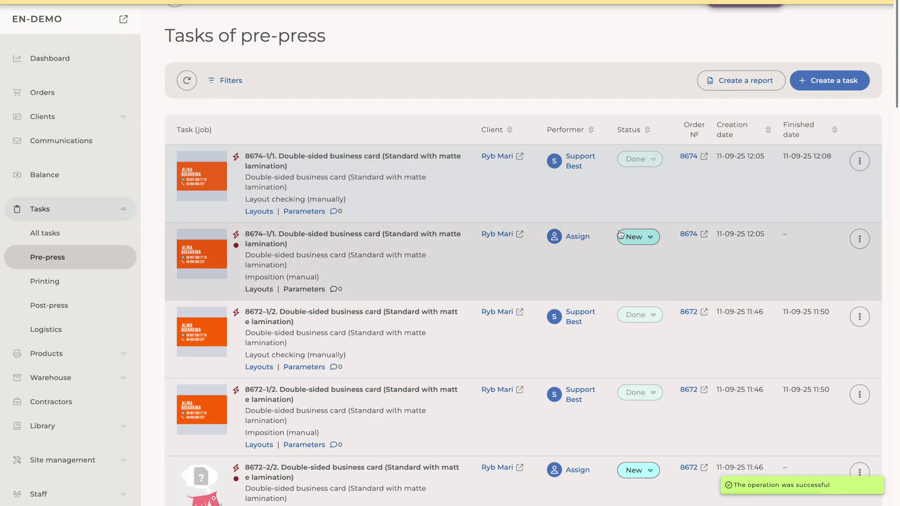
# Step: Set the new order's manual imposition task to Done
pyautogui.scroll(-1, 620, 235)
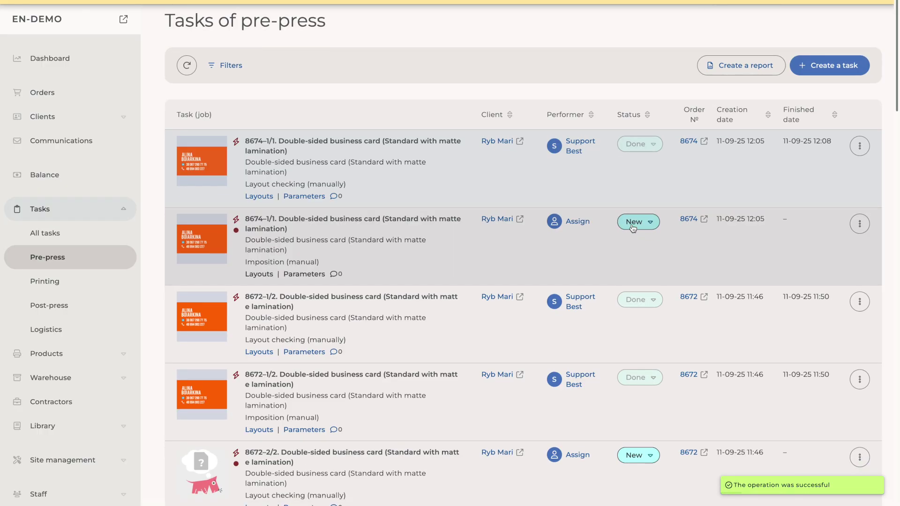
pyautogui.click(632, 227)
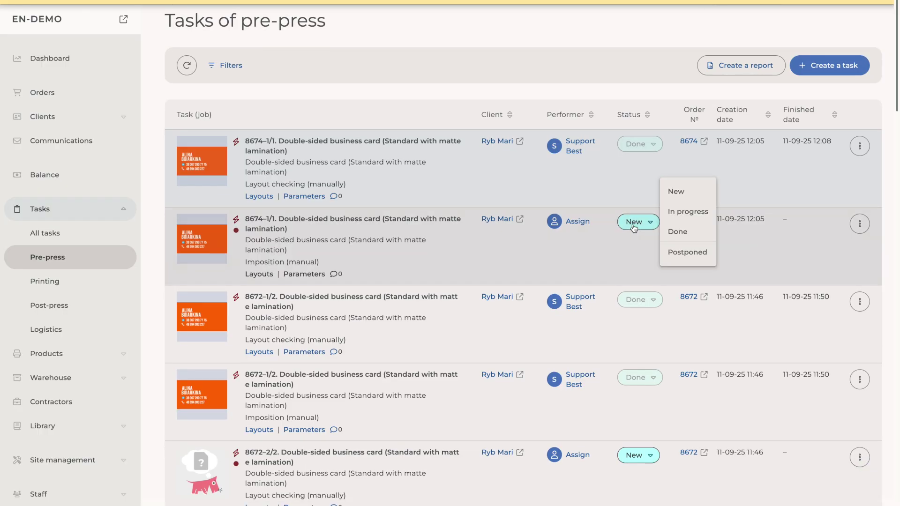
pyautogui.click(673, 233)
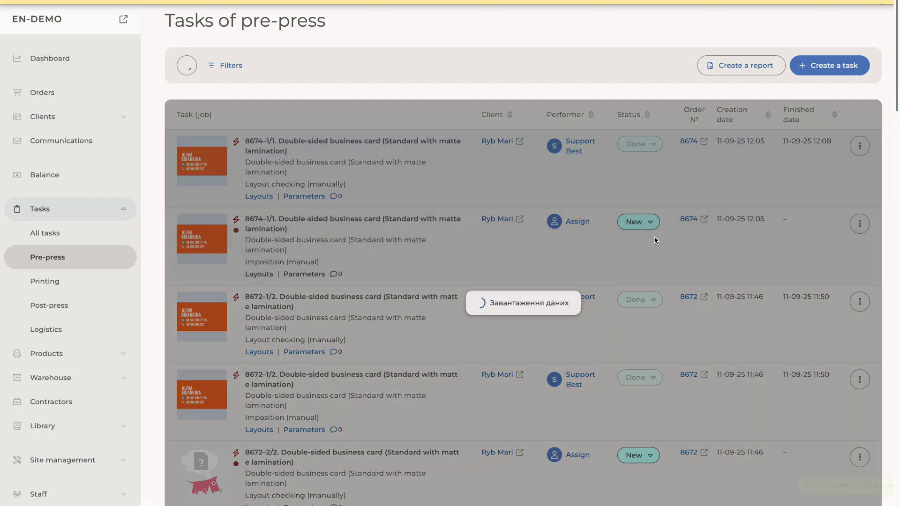
pyautogui.scroll(-3, 652, 237)
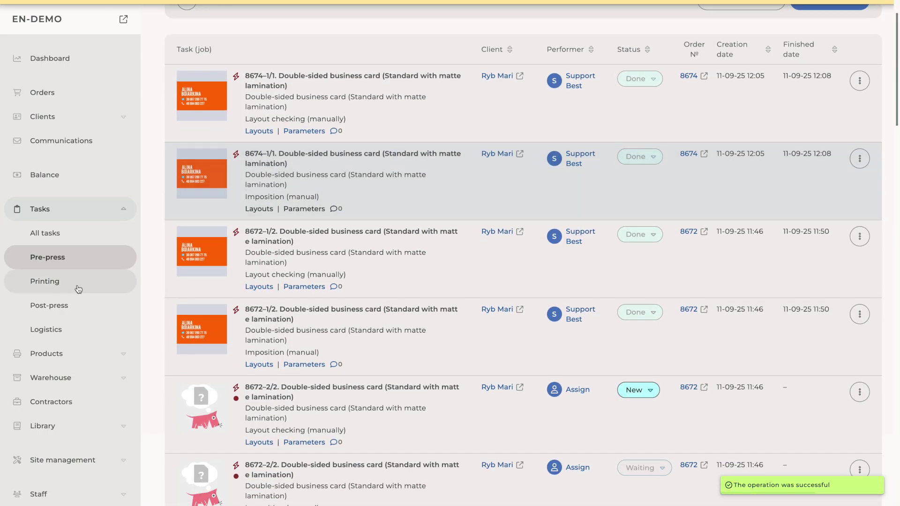
# Step: In the printing tasks, set the new order's printing task to In progress
pyautogui.click(78, 287)
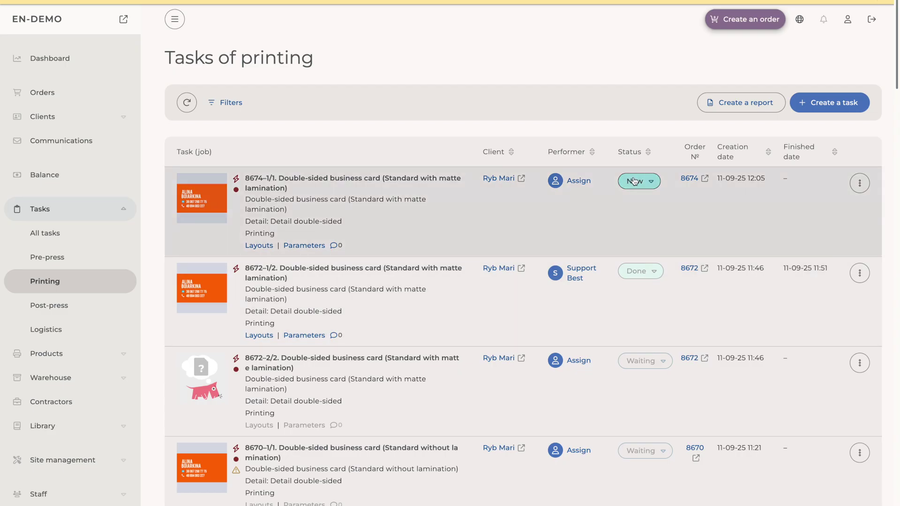
pyautogui.click(630, 180)
pyautogui.click(669, 171)
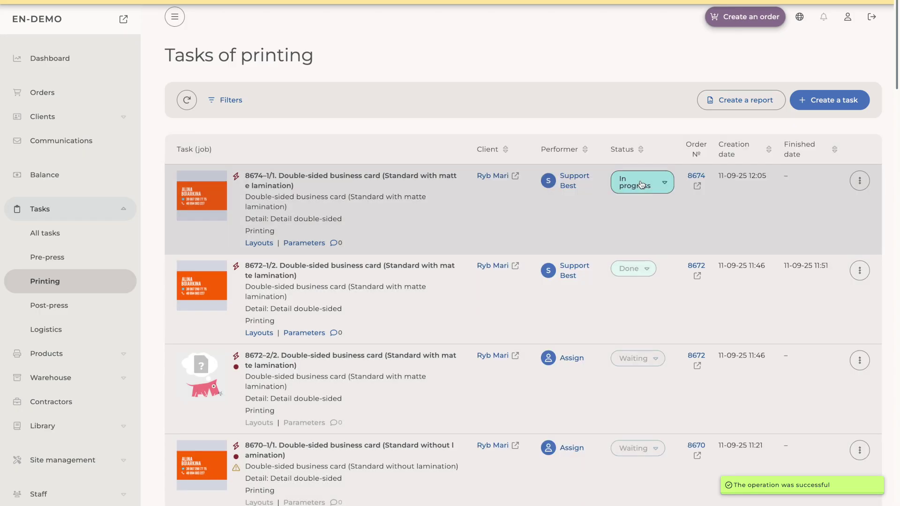
# Step: Set the new order's printing task to Done, writing off 5 sheets of SRA3 350 g/m² coated paper with the comment "coment"
pyautogui.click(641, 184)
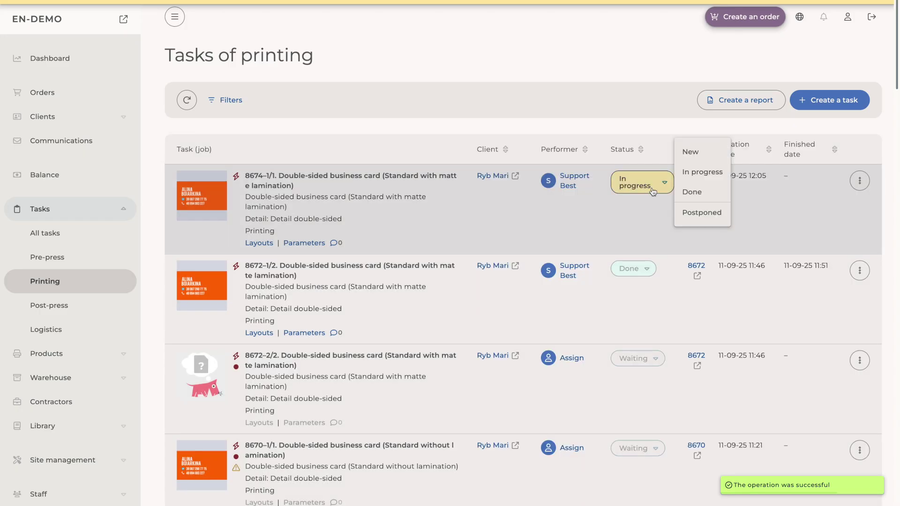
pyautogui.click(685, 193)
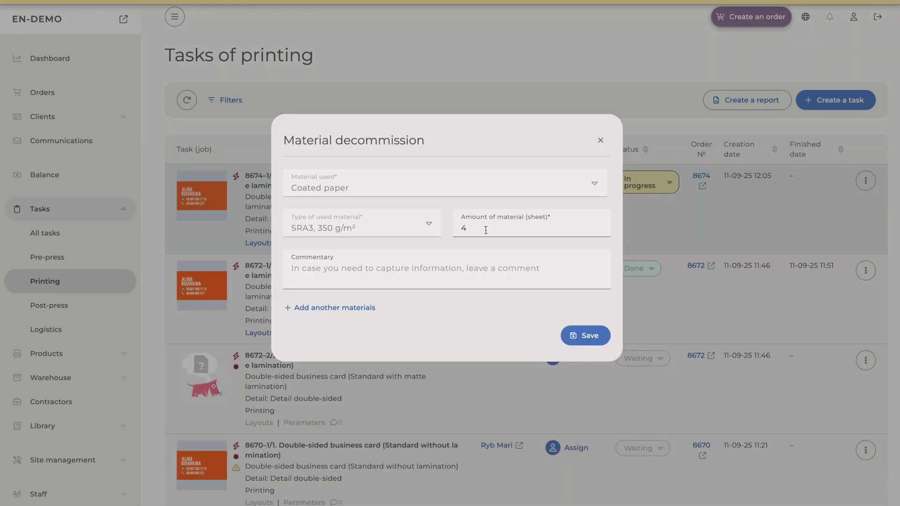
pyautogui.doubleClick(485, 230)
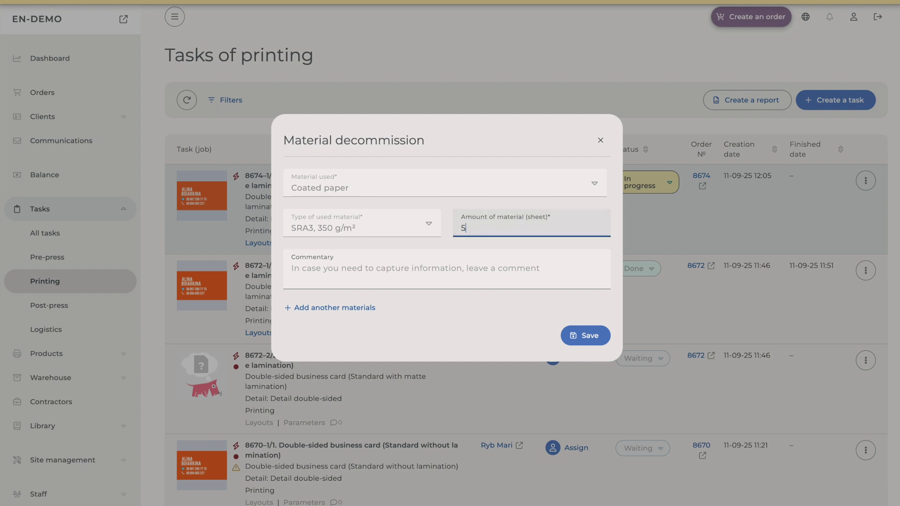
pyautogui.click(442, 267)
pyautogui.write('сщ')
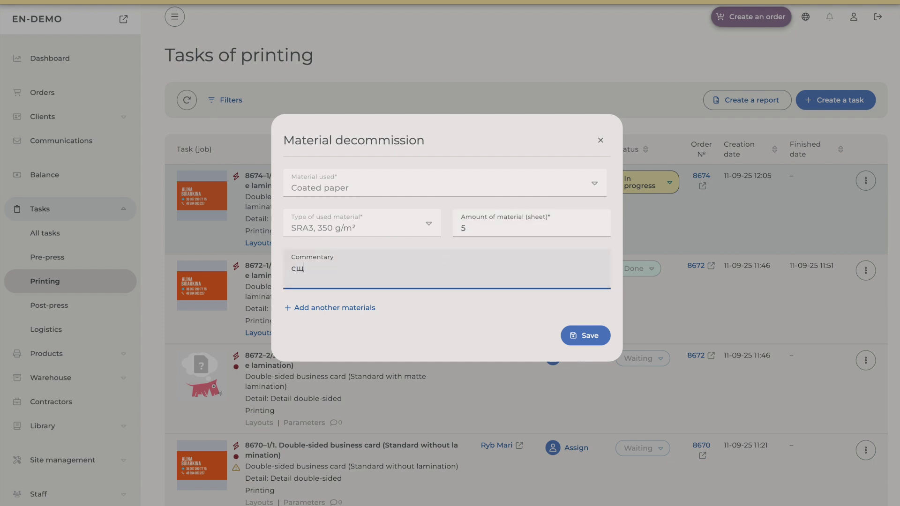
pyautogui.press('BackSpace')
pyautogui.press('BackSpace')
pyautogui.press('BackSpace')
pyautogui.write('coment')
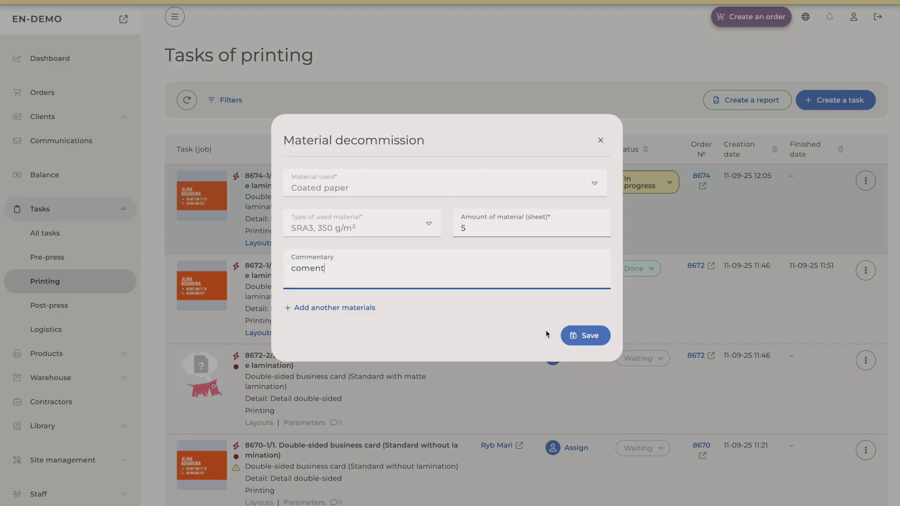
pyautogui.click(576, 338)
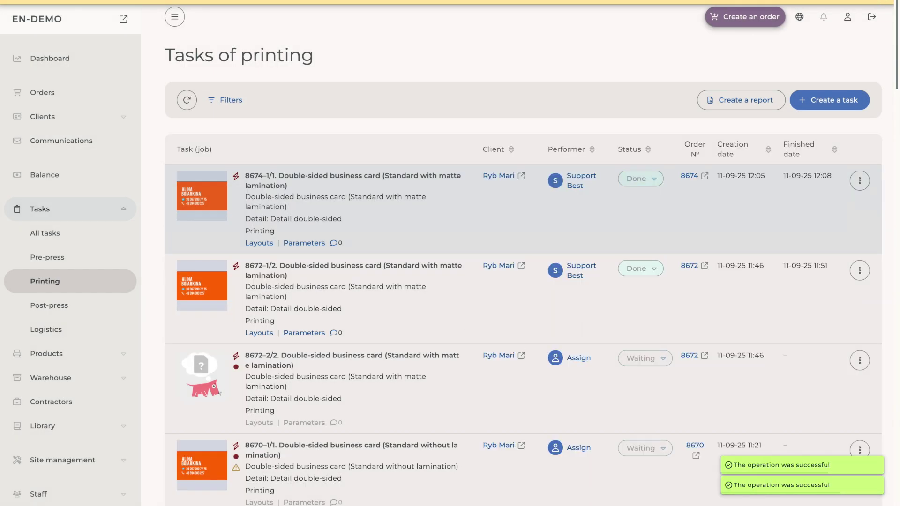
# Step: In the post-press tasks, set the new order's lamination task to In progress and complete it, writing off 4 pcs of laminate
pyautogui.click(42, 306)
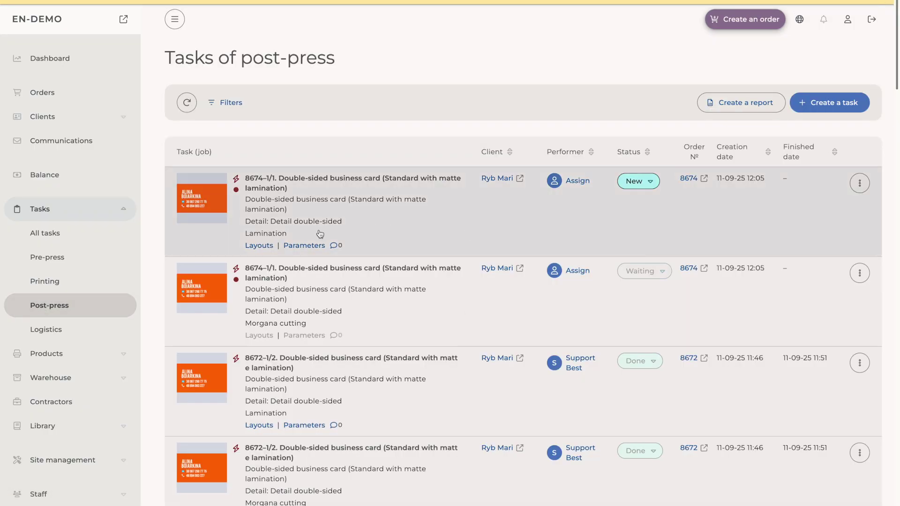
pyautogui.click(641, 187)
pyautogui.click(675, 171)
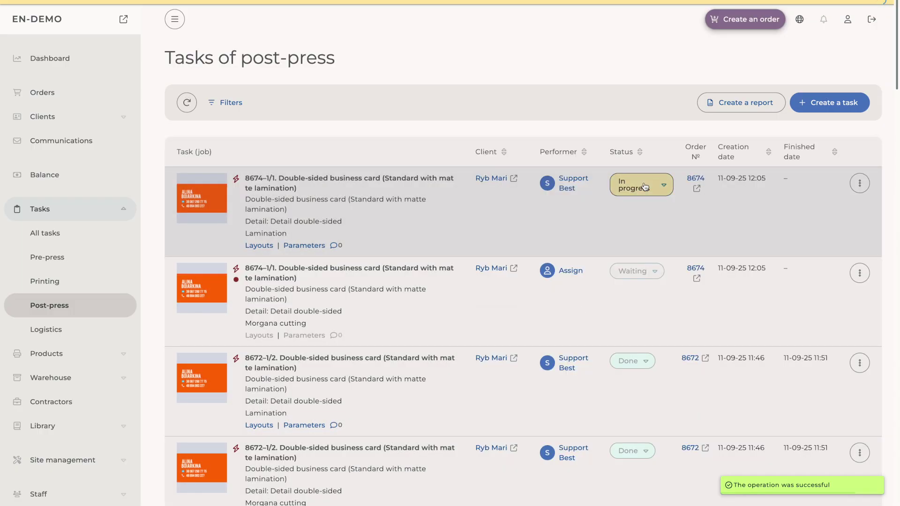
pyautogui.click(644, 186)
pyautogui.click(688, 189)
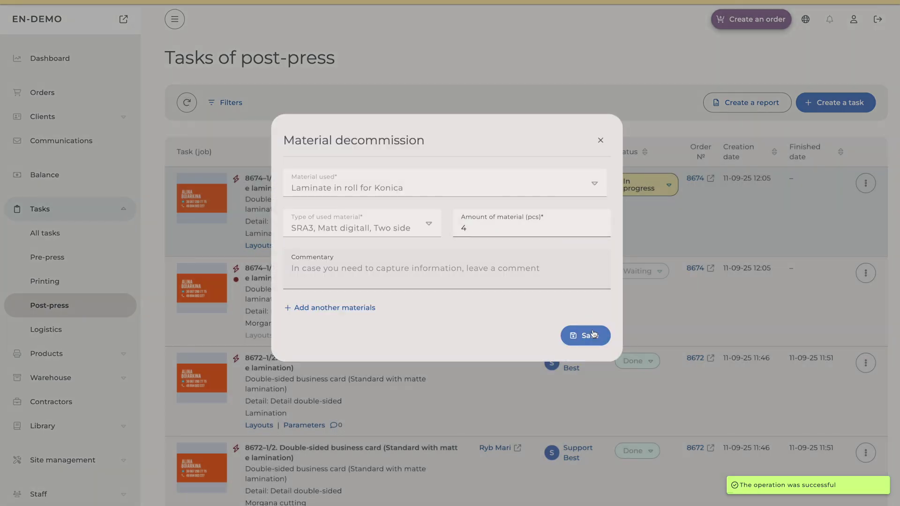
pyautogui.click(586, 335)
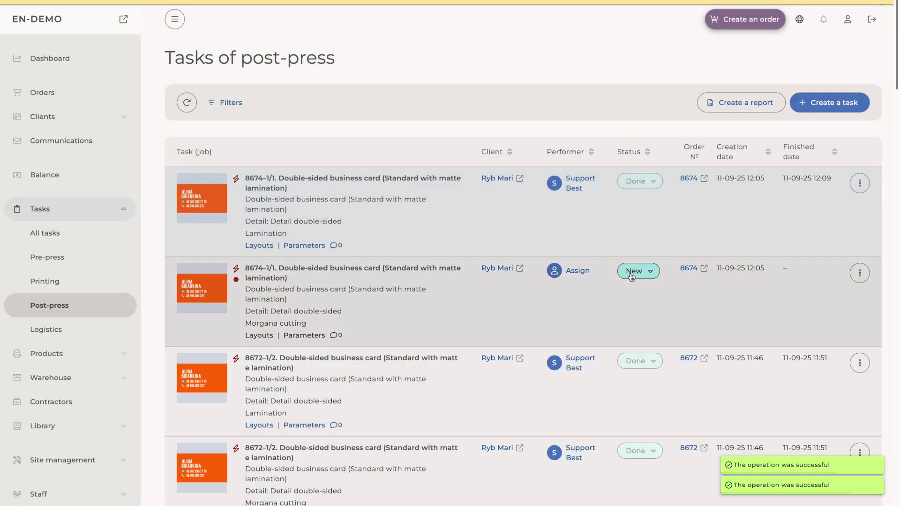
# Step: Set the new order's Morgana cutting task to Done
pyautogui.click(631, 274)
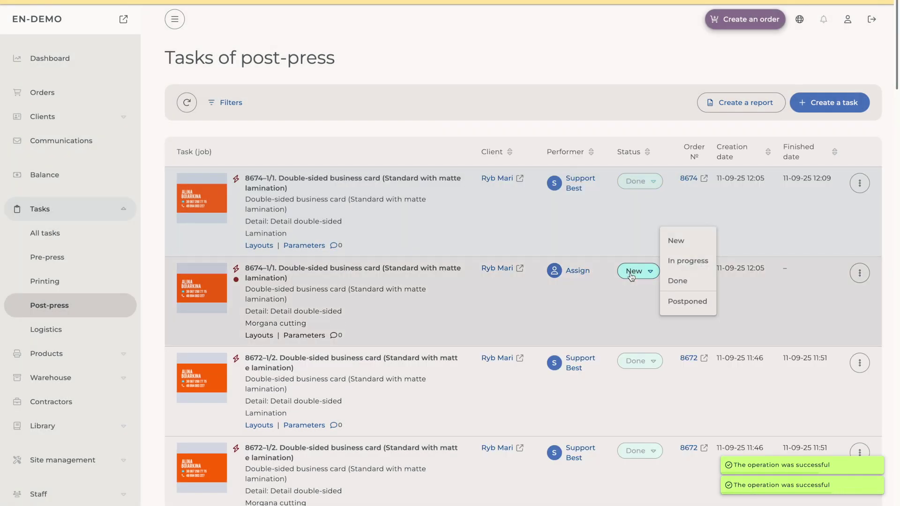
pyautogui.click(664, 279)
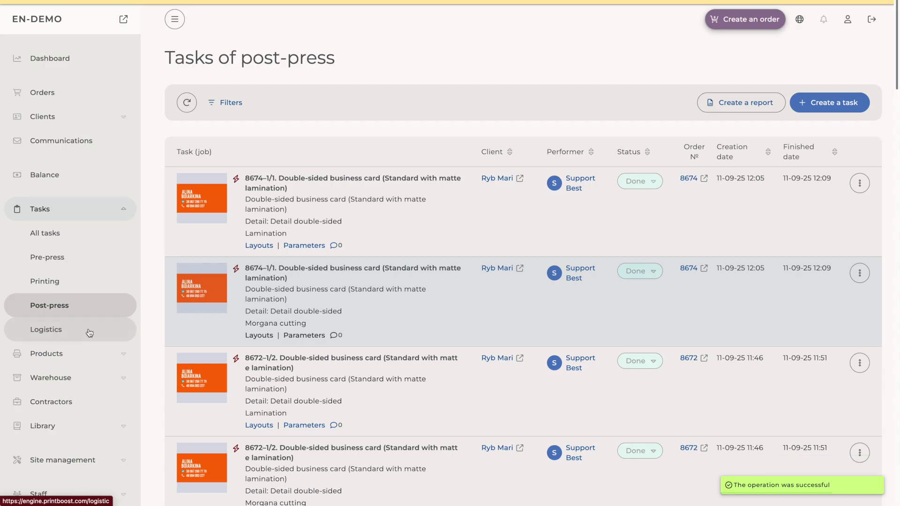
# Step: In the logistics tasks, set the new order's packing task to In progress and complete it as Done
pyautogui.click(89, 332)
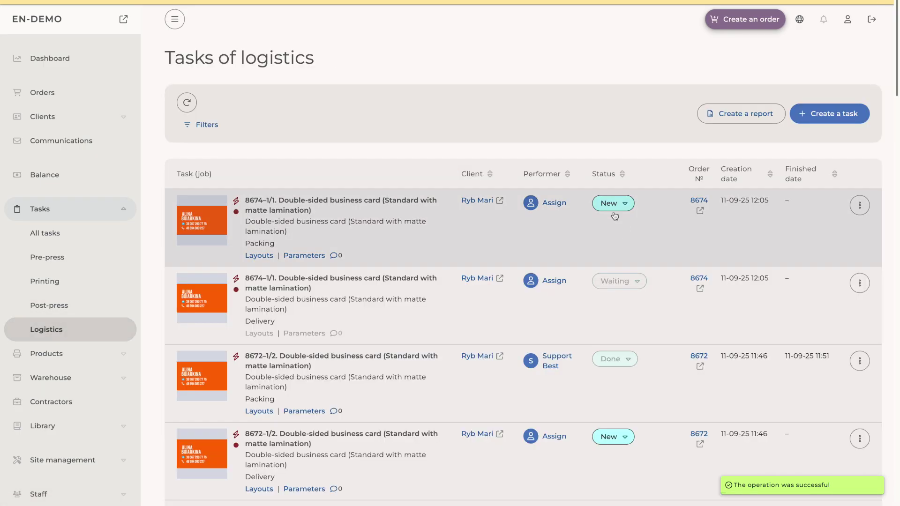
pyautogui.click(612, 203)
pyautogui.click(653, 198)
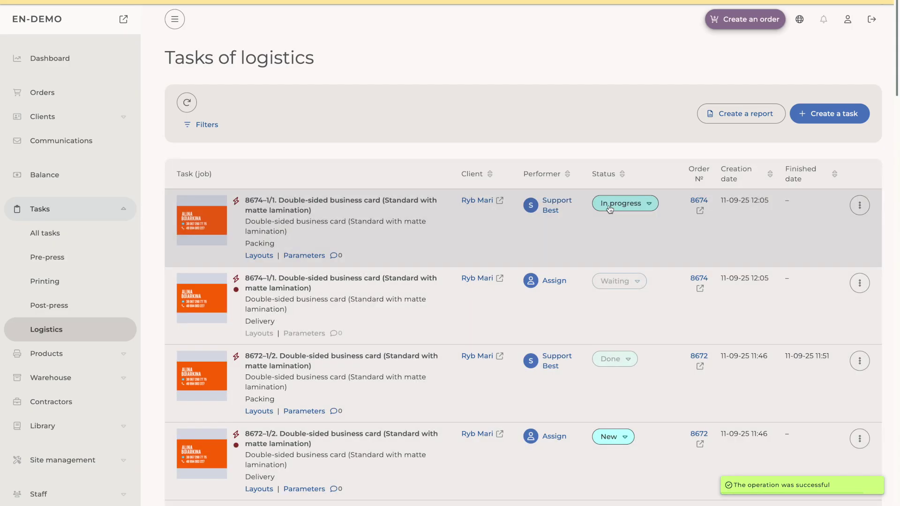
pyautogui.click(609, 208)
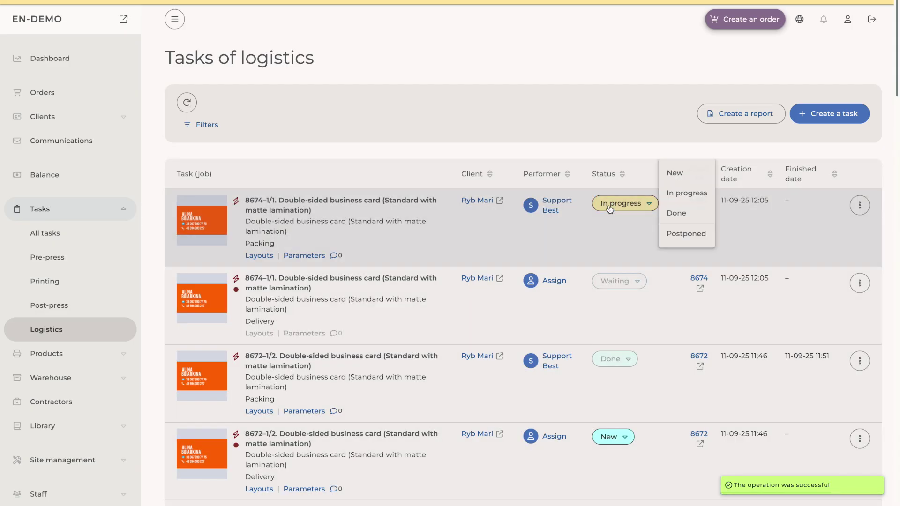
pyautogui.click(673, 215)
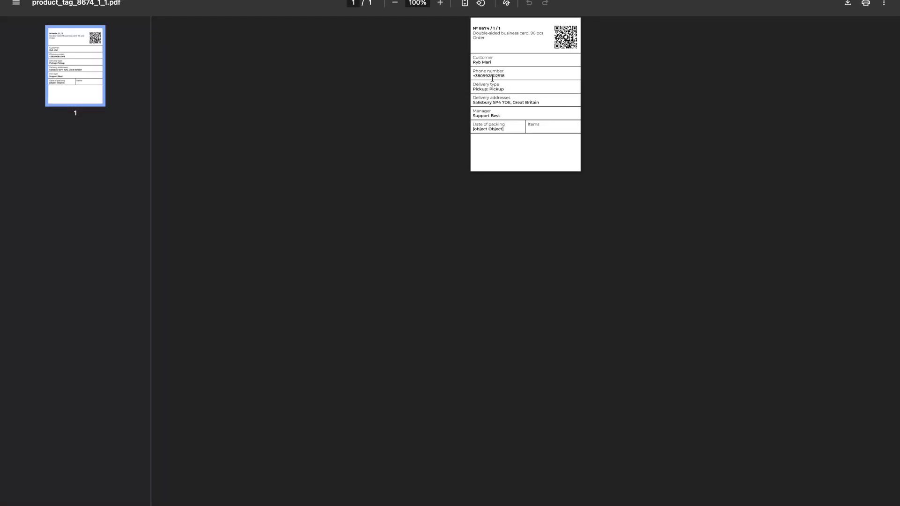
# Step: Enlarge the order's product tag PDF to examine its customer, delivery and packing details
pyautogui.click(439, 4)
pyautogui.click(440, 5)
pyautogui.click(439, 4)
pyautogui.click(440, 4)
pyautogui.click(439, 5)
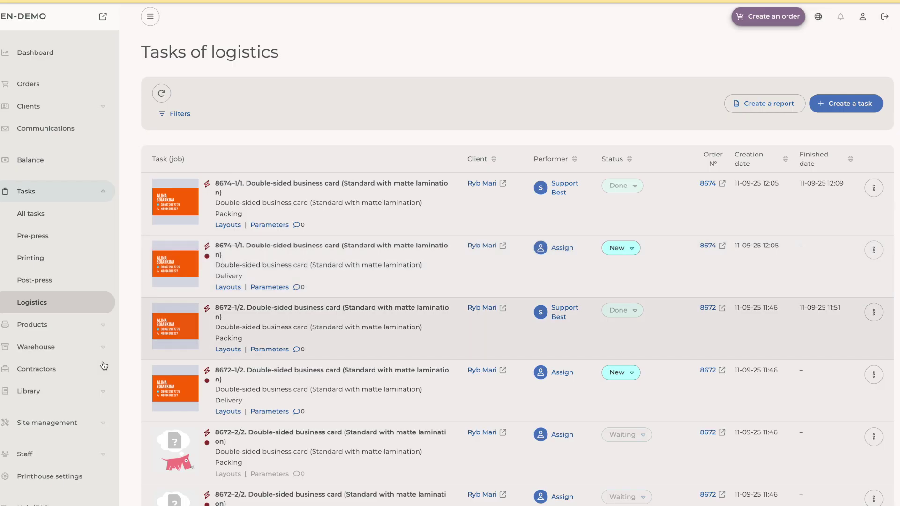
# Step: Open the warehouse availability list, examine the material movement of Coated paper SRA3 130 g/m², and return to the list
pyautogui.scroll(-1, 77, 328)
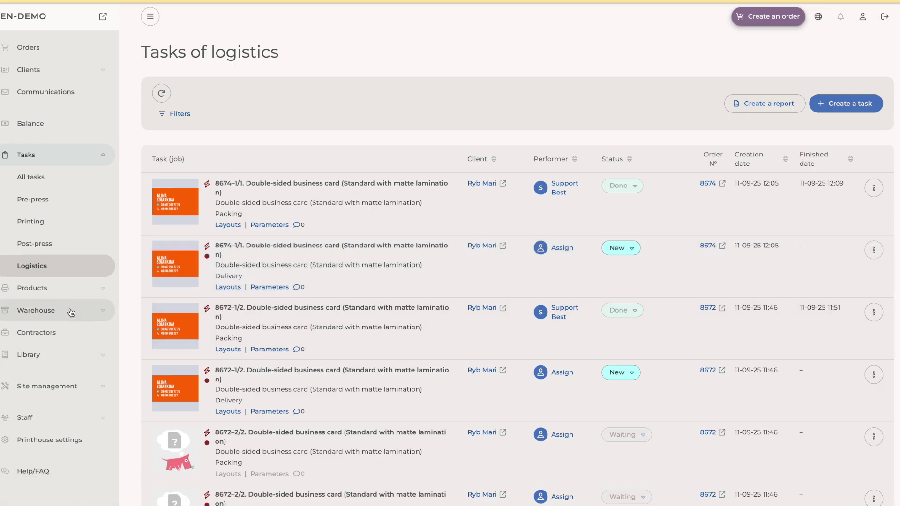
pyautogui.click(71, 312)
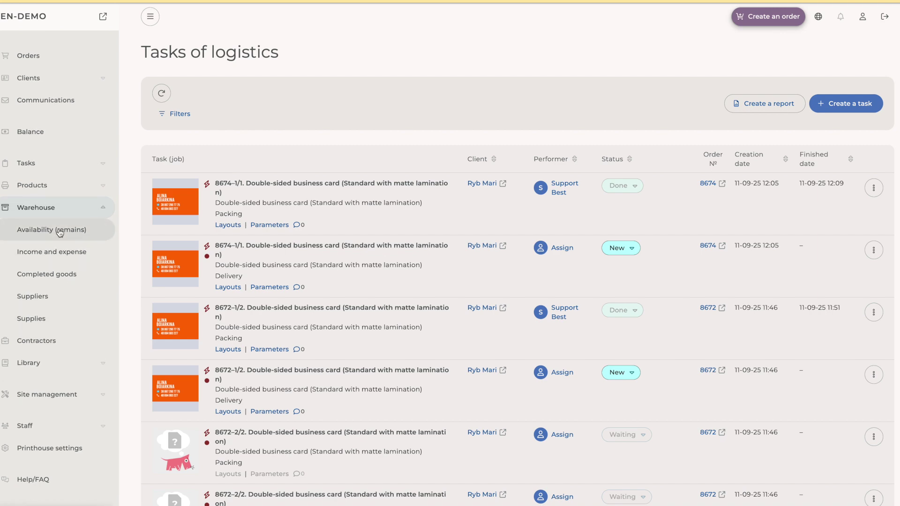
pyautogui.click(60, 231)
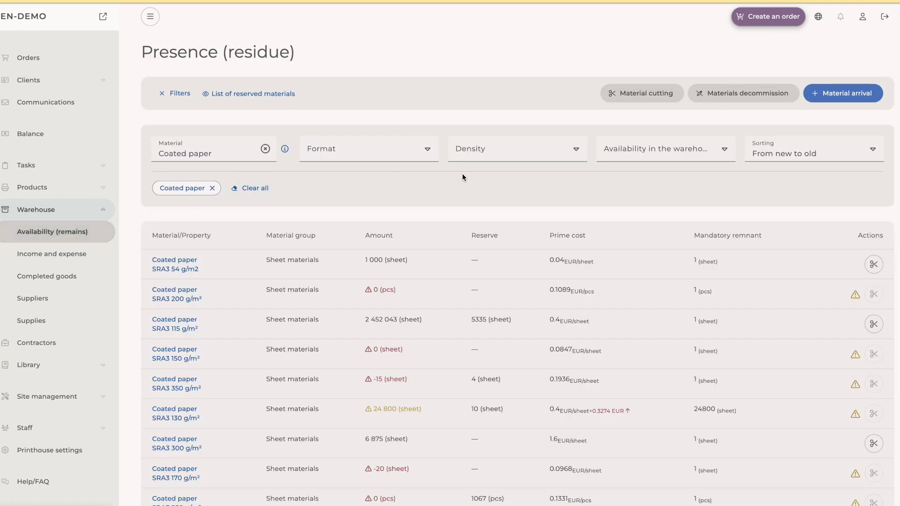
pyautogui.scroll(-1, 488, 175)
pyautogui.scroll(-3, 488, 177)
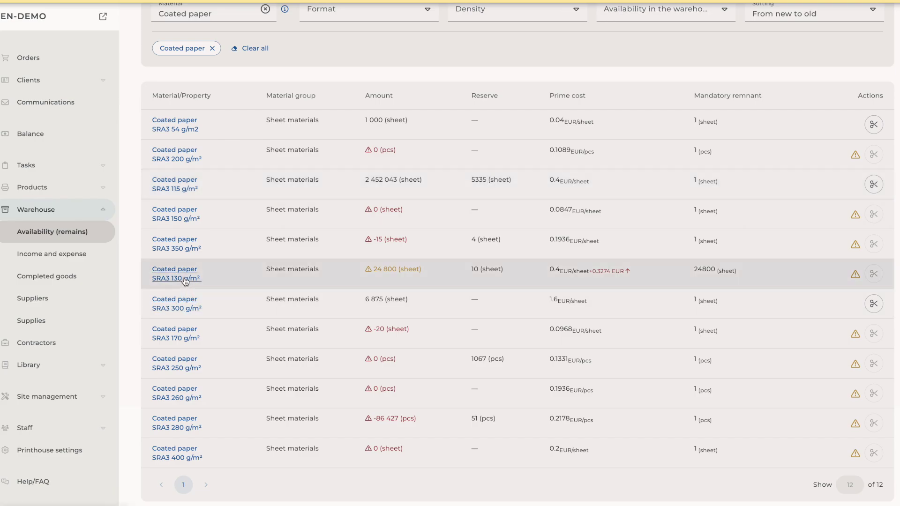
pyautogui.click(186, 280)
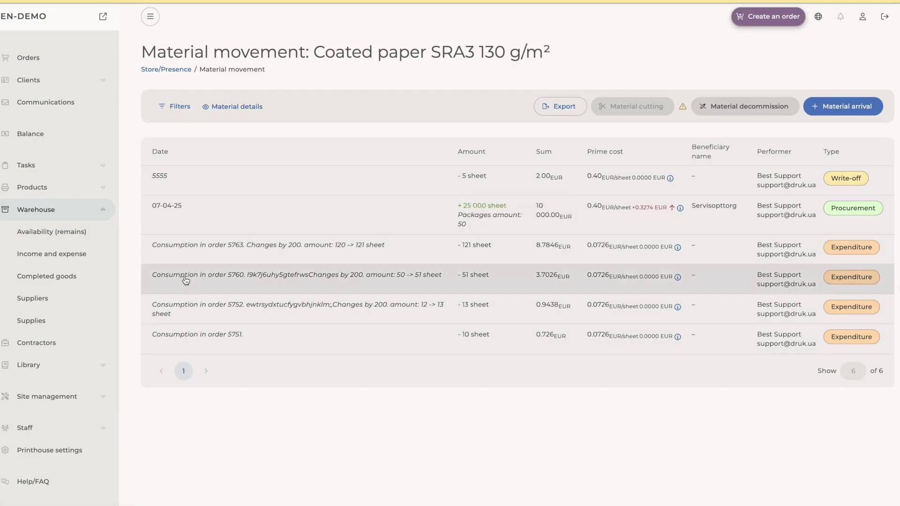
pyautogui.click(180, 70)
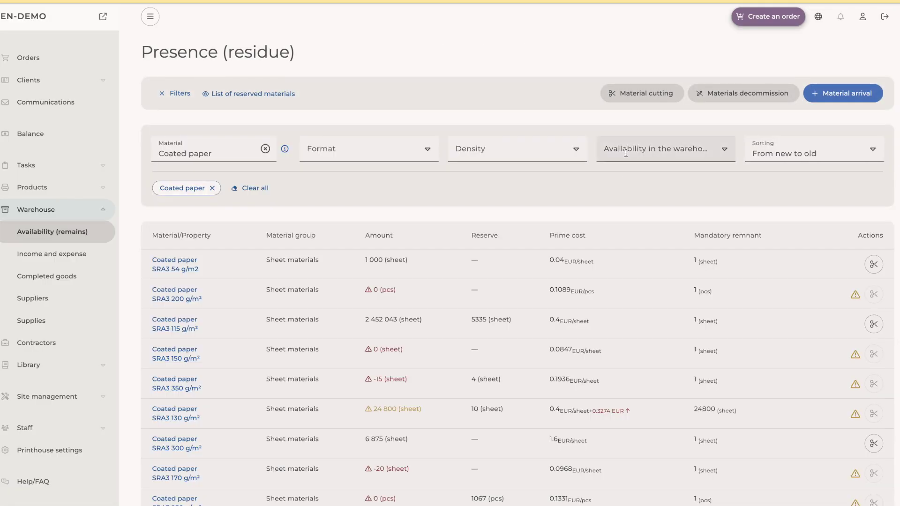
# Step: Filter the coated paper stock by the availabilities Ending, Ended and Available in turn, clear that filter and review the full list
pyautogui.click(626, 153)
pyautogui.click(628, 170)
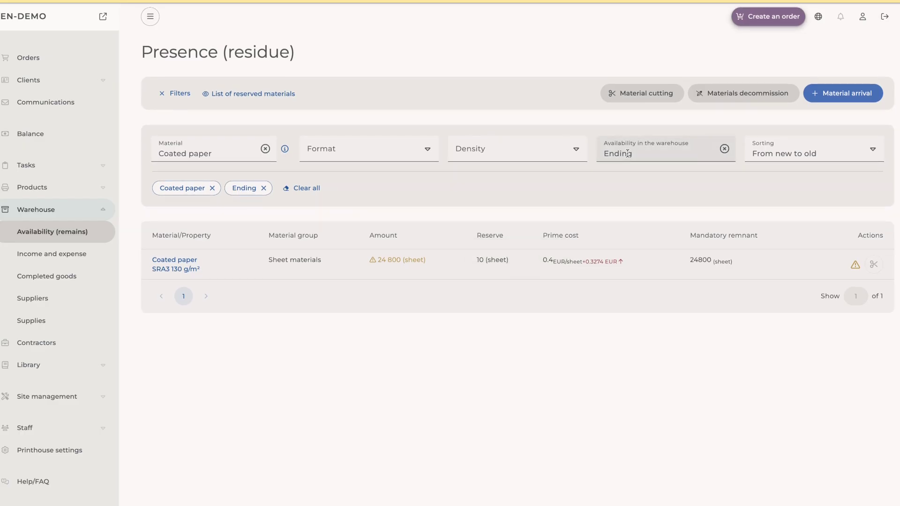
pyautogui.click(627, 153)
pyautogui.click(627, 196)
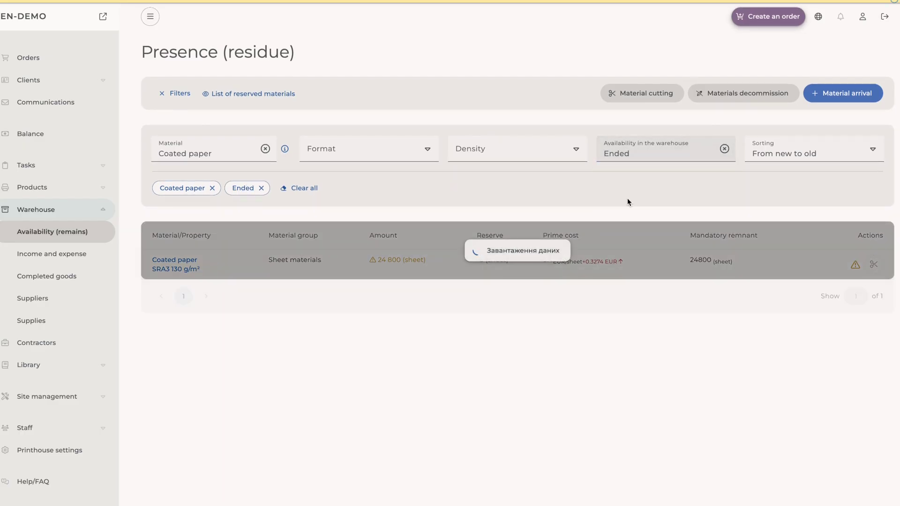
pyautogui.scroll(-1, 627, 198)
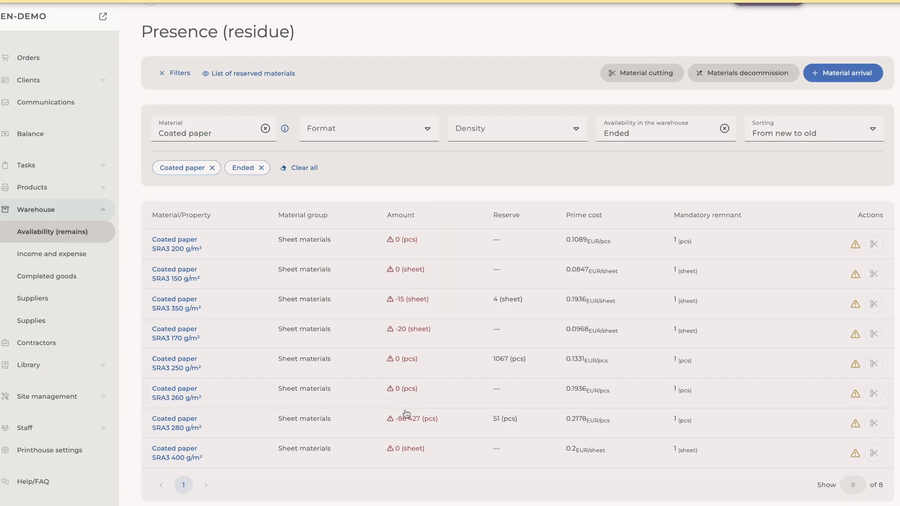
pyautogui.click(628, 135)
pyautogui.click(624, 196)
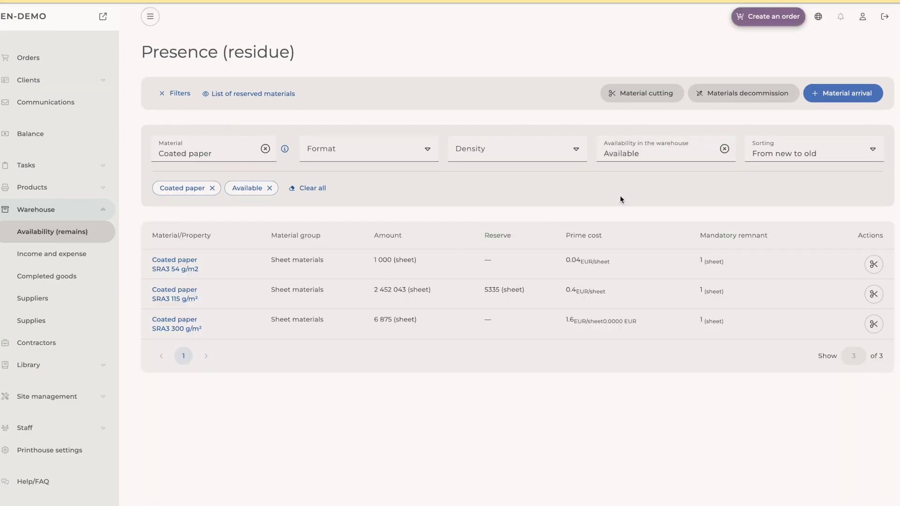
pyautogui.click(724, 149)
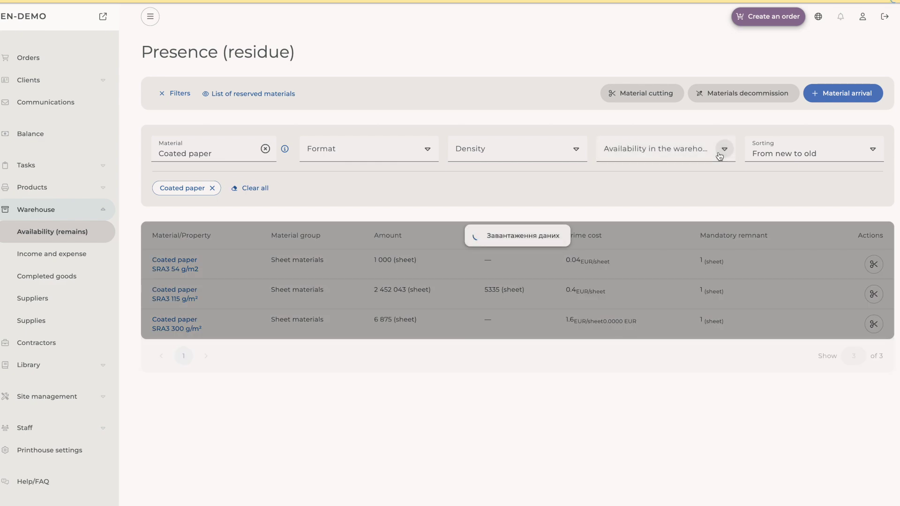
pyautogui.scroll(-2, 738, 181)
pyautogui.scroll(-2, 738, 181)
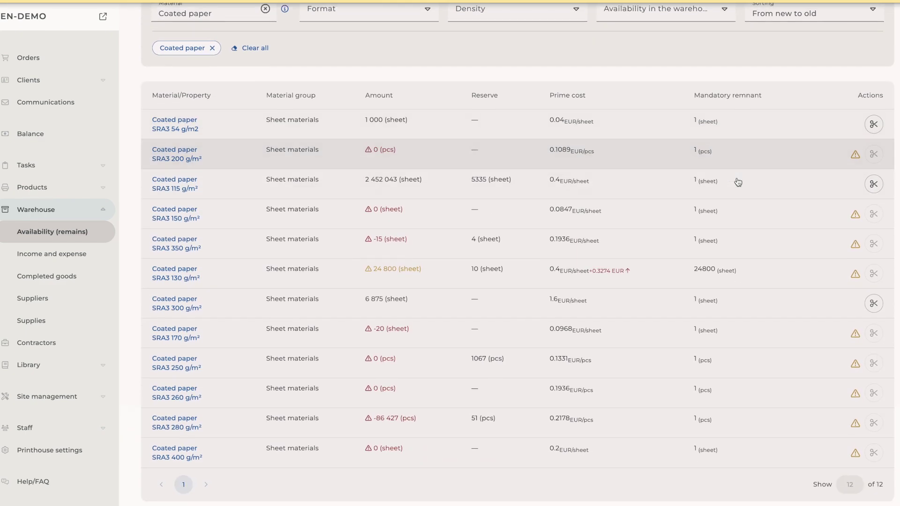
pyautogui.scroll(4, 738, 182)
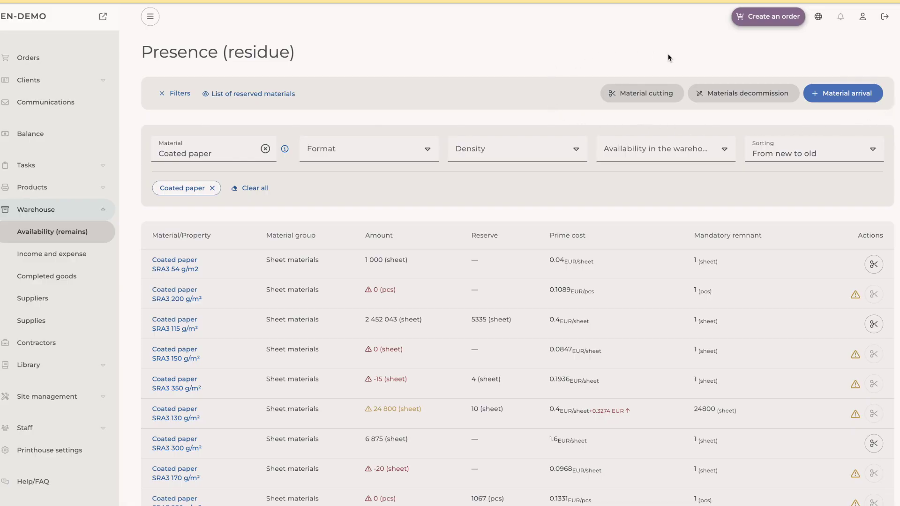
pyautogui.scroll(-1, 440, 458)
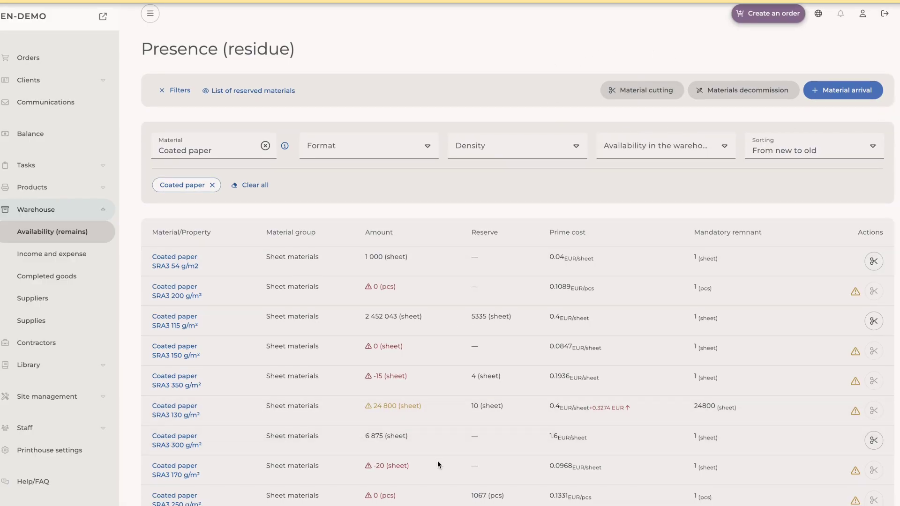
# Step: Open the library of equipment and the library of materials to examine their groups and entries
pyautogui.click(74, 307)
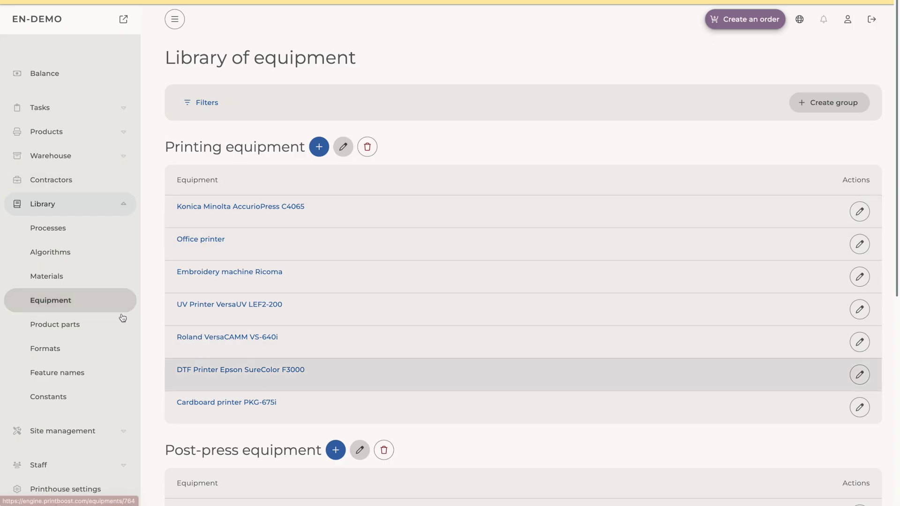
pyautogui.click(72, 279)
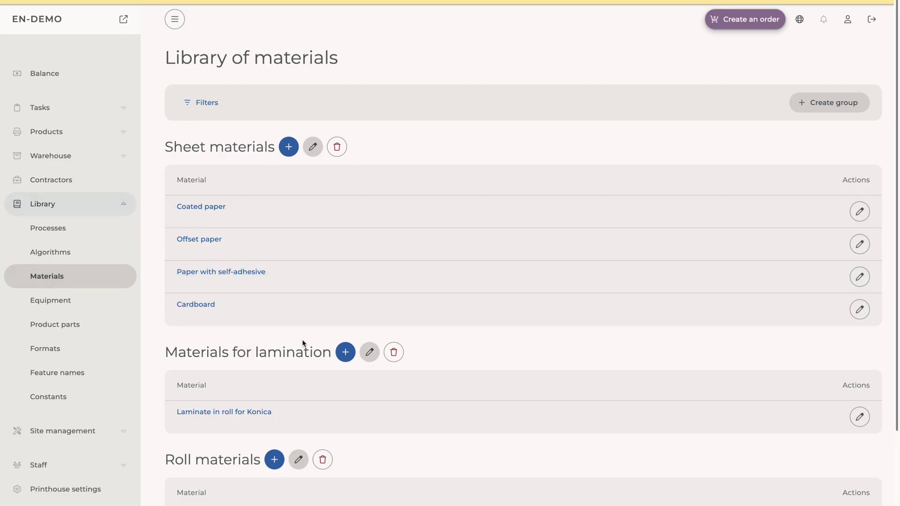
# Step: Open the Printing work in the process library to examine its parameters, equipment and price formula
pyautogui.click(57, 228)
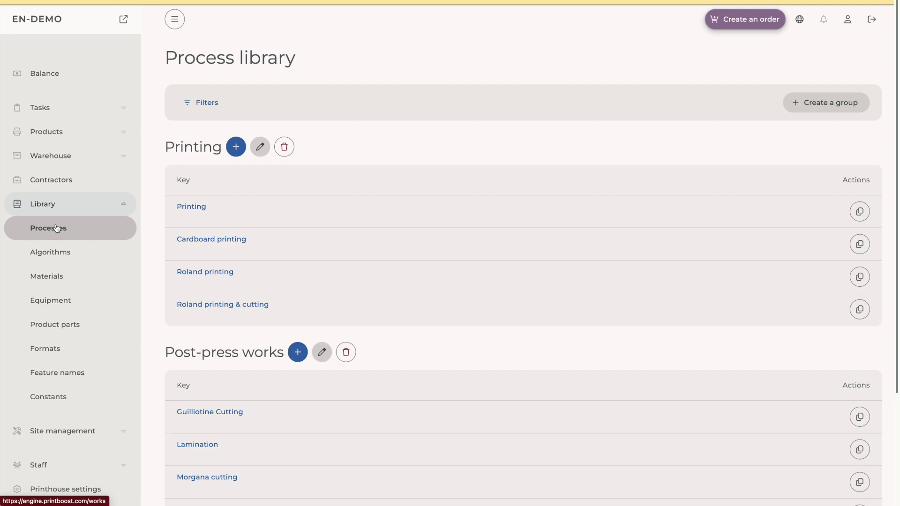
pyautogui.click(195, 210)
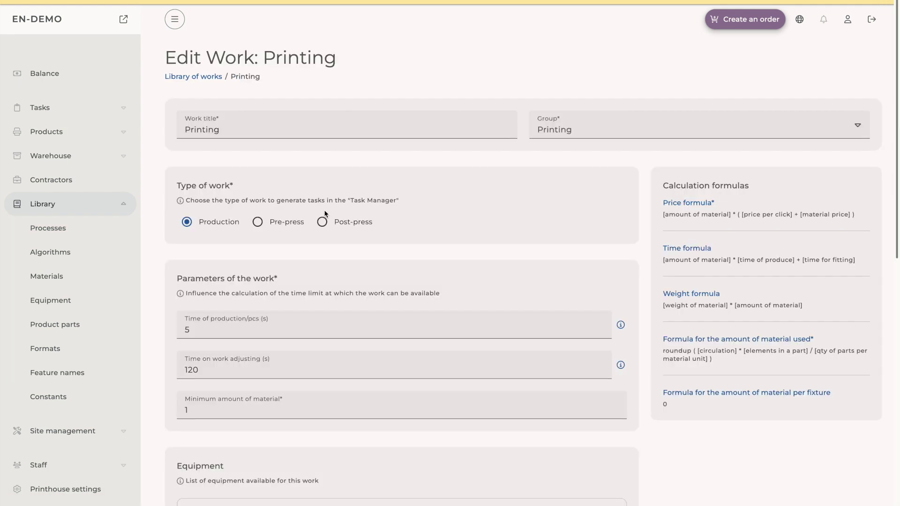
pyautogui.scroll(-1, 477, 212)
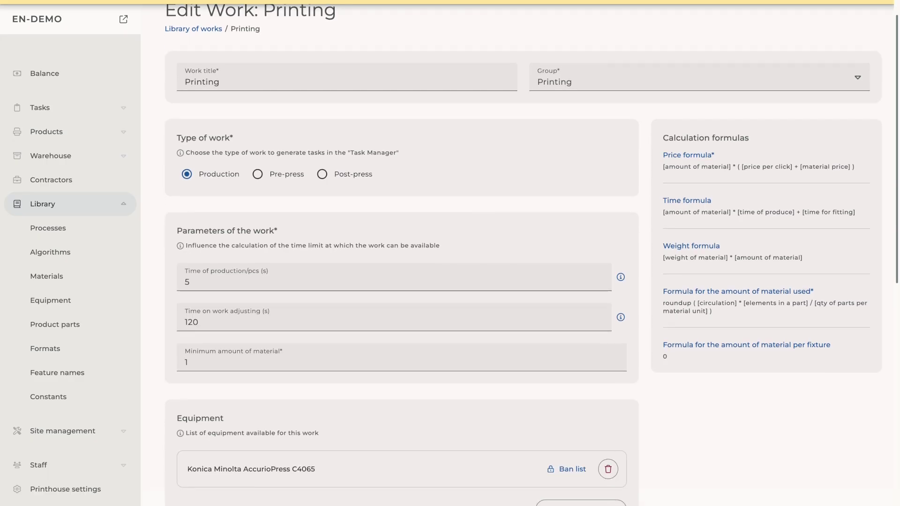
pyautogui.scroll(-1, 768, 141)
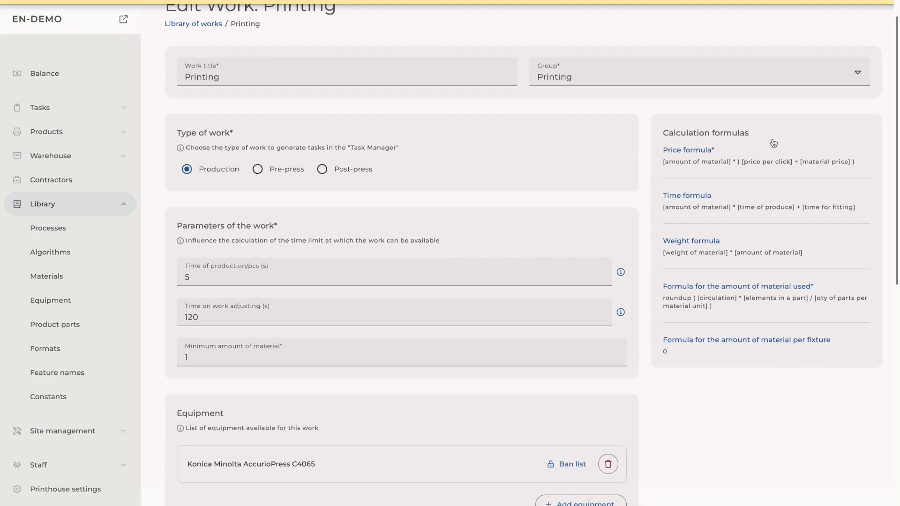
pyautogui.scroll(-1, 341, 422)
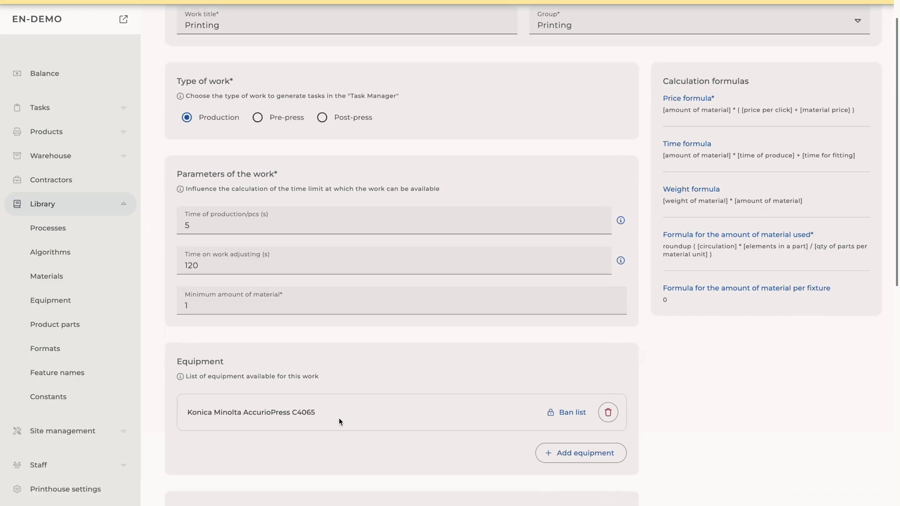
pyautogui.scroll(1, 550, 353)
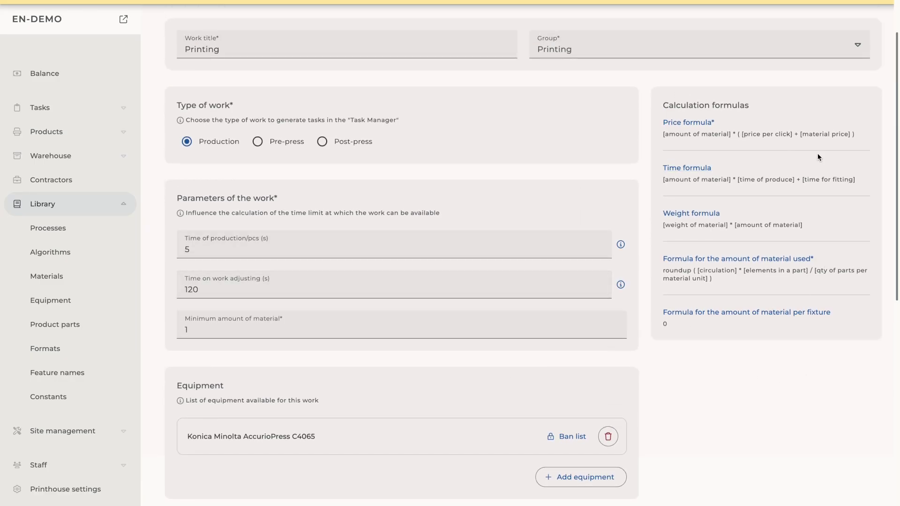
pyautogui.click(703, 123)
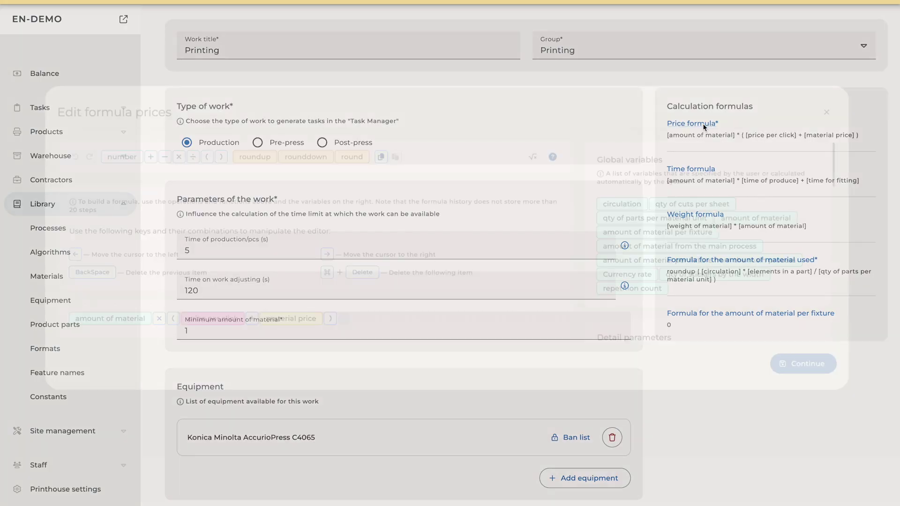
pyautogui.click(825, 114)
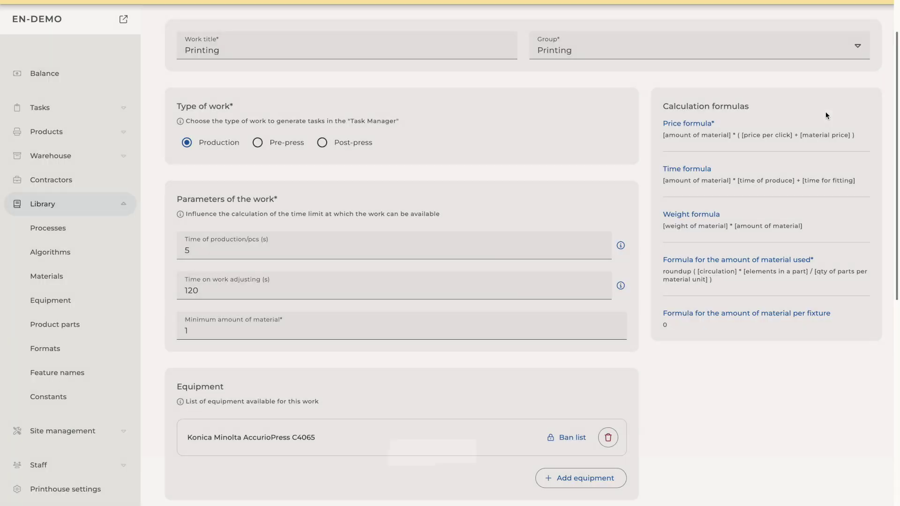
# Step: Examine the algorithm C4065 280g 4+4 + guilliotine cutting, and open the list of product categories
pyautogui.click(68, 254)
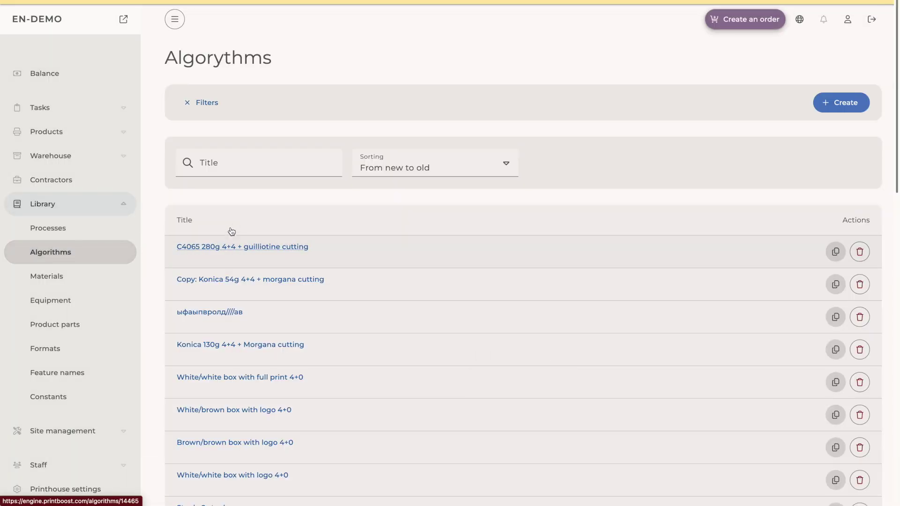
pyautogui.click(232, 246)
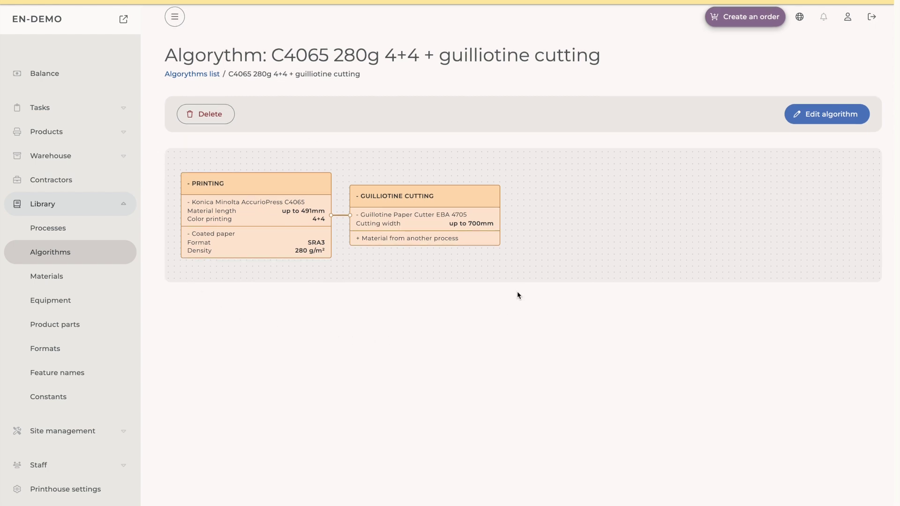
pyautogui.click(58, 135)
pyautogui.click(49, 210)
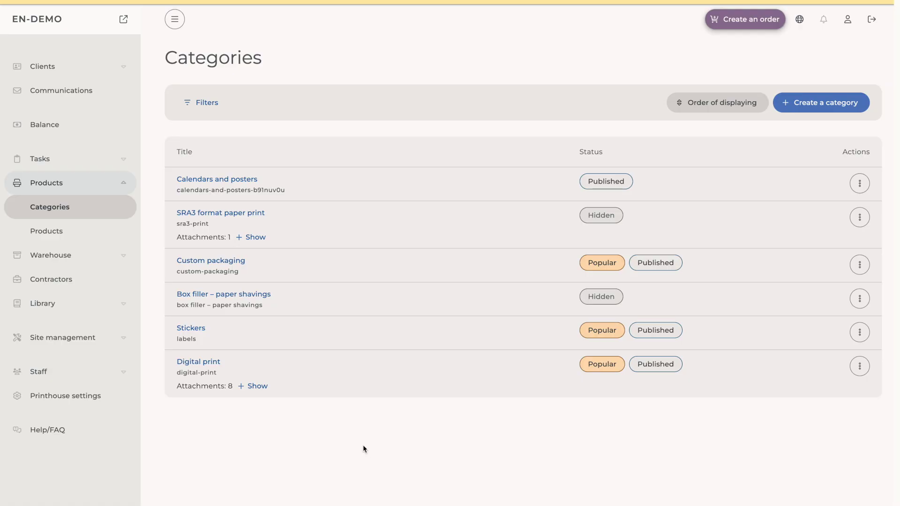
# Step: Open the product list and review the products with their catalogs and statuses
pyautogui.click(71, 239)
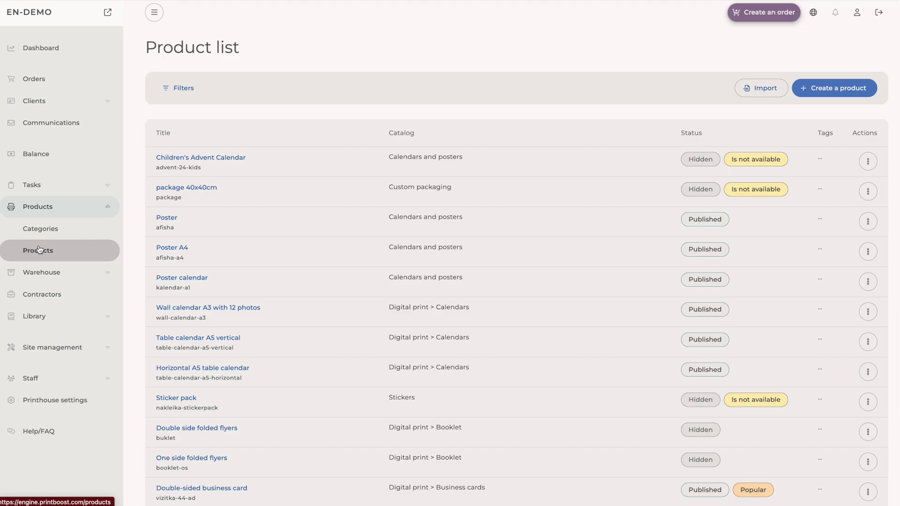
pyautogui.scroll(-6, 608, 233)
pyautogui.scroll(-5, 608, 233)
pyautogui.scroll(3, 608, 233)
pyautogui.scroll(5, 608, 233)
pyautogui.scroll(1, 608, 233)
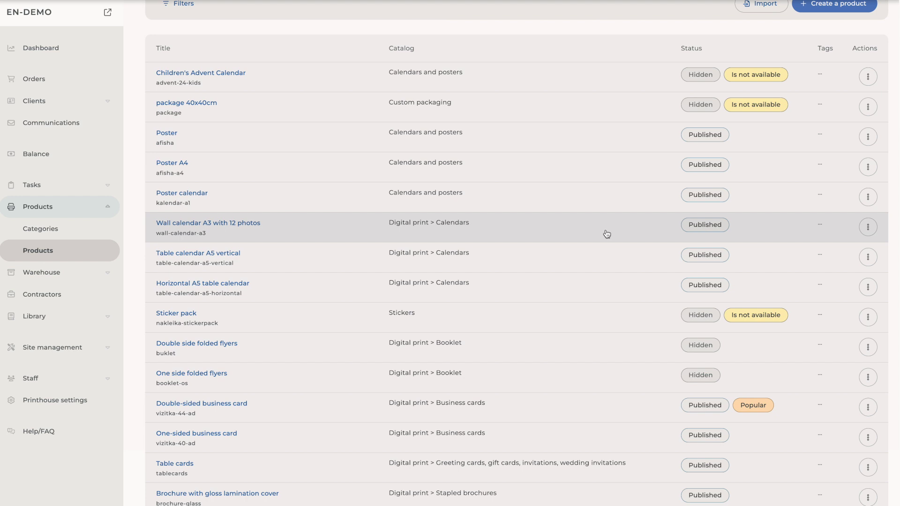
pyautogui.scroll(-1, 606, 234)
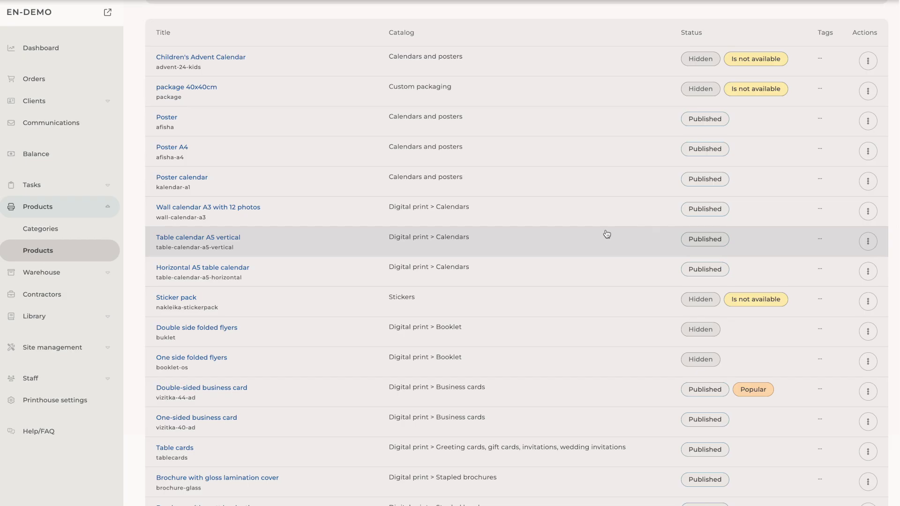
pyautogui.scroll(-1, 606, 234)
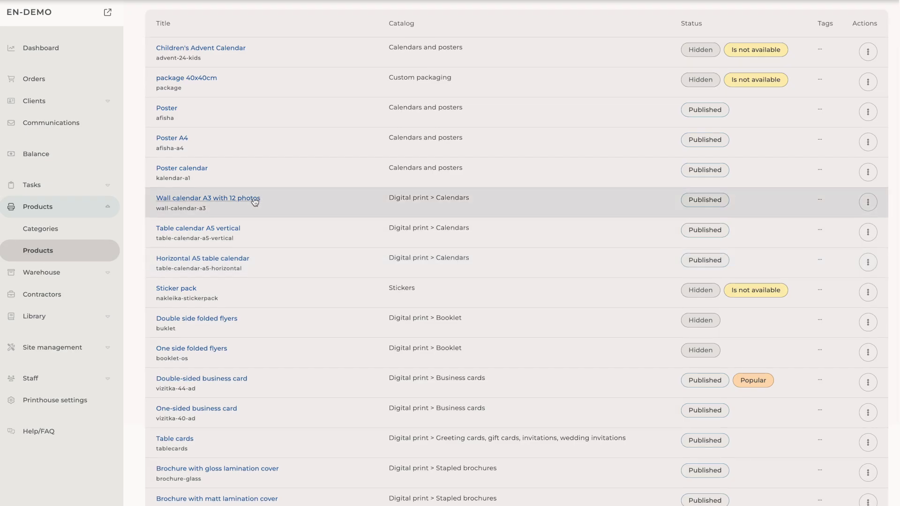
# Step: Open the product Wall calendar A3 with 12 photos, examine its editable management options and save them
pyautogui.click(254, 199)
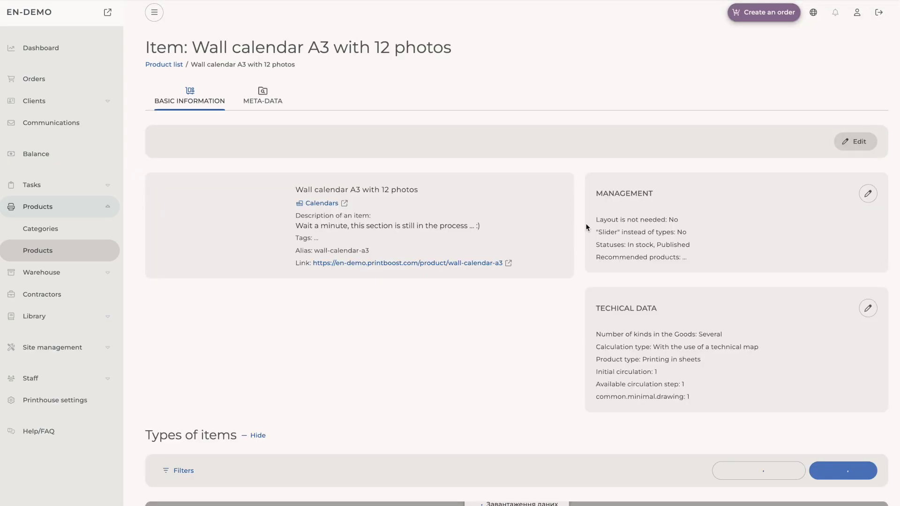
pyautogui.scroll(-1, 780, 236)
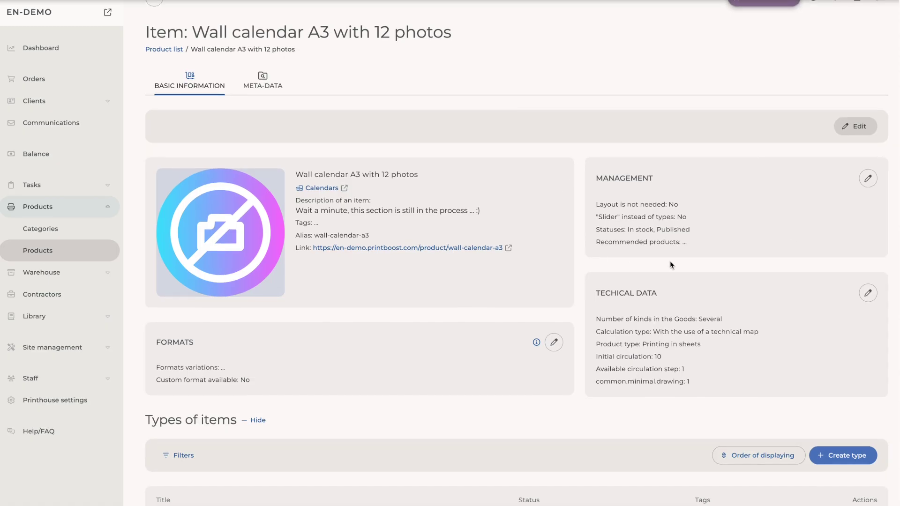
pyautogui.click(868, 179)
pyautogui.scroll(-1, 847, 184)
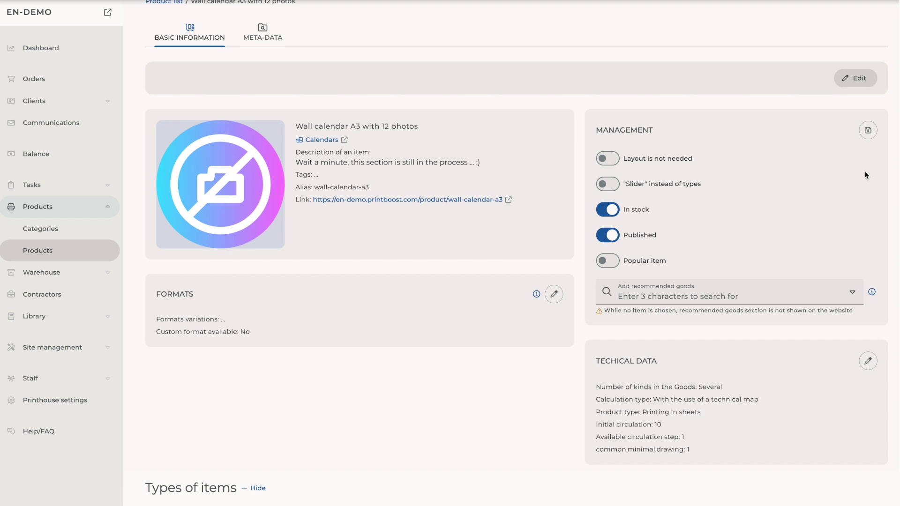
pyautogui.click(868, 132)
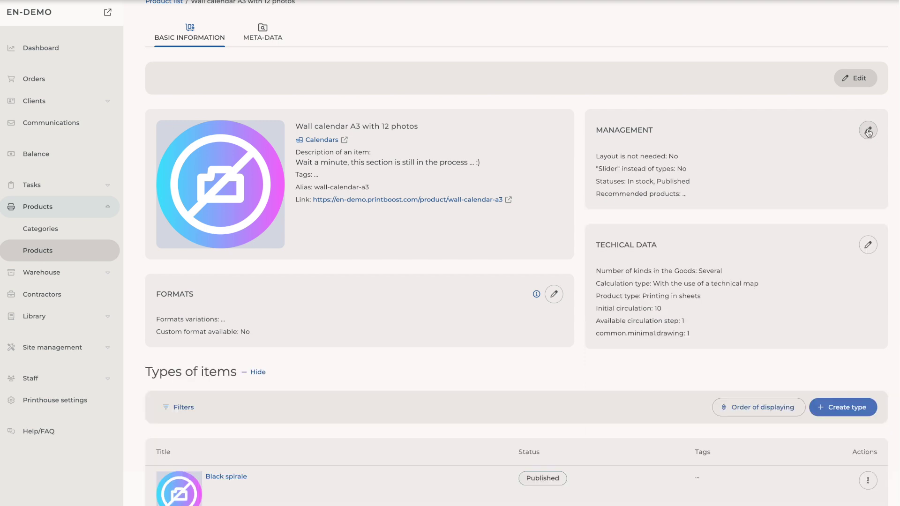
# Step: View the wall calendar's SEO data and OG markup, and return to its basic information
pyautogui.click(262, 33)
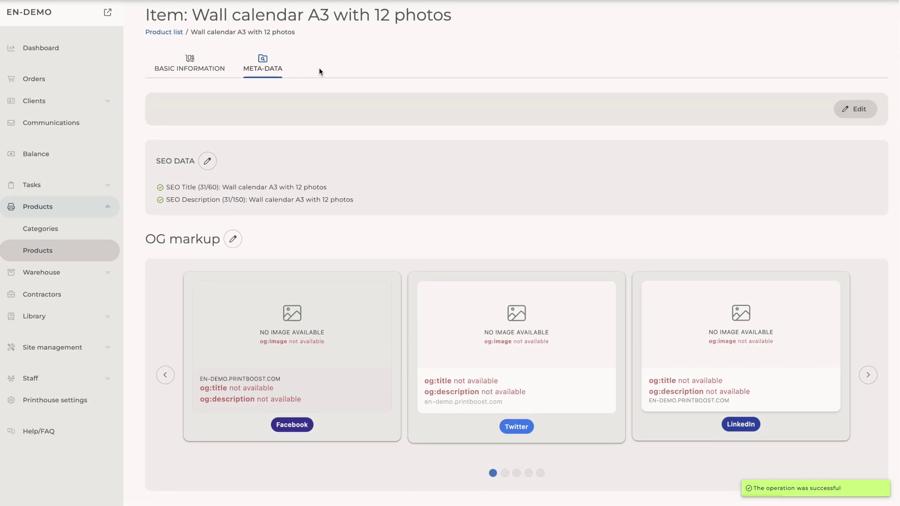
pyautogui.scroll(1, 319, 71)
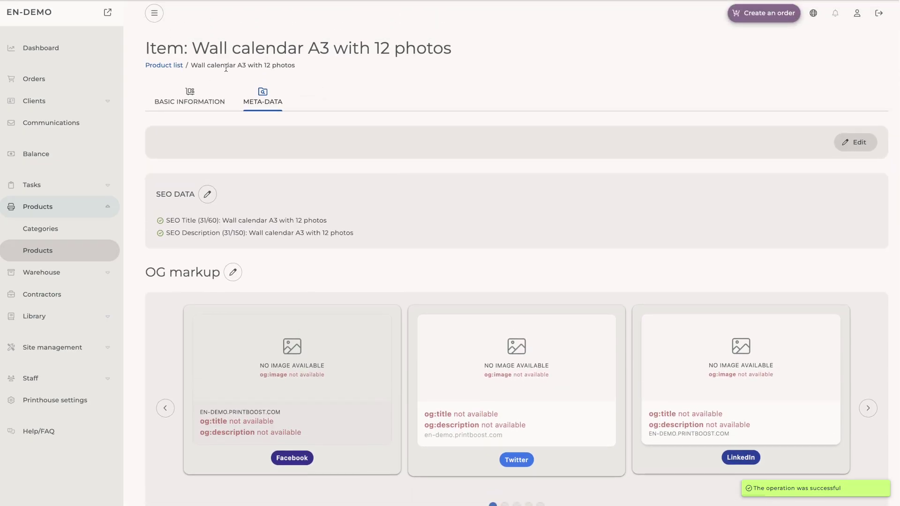
pyautogui.click(189, 98)
# Step: Examine the wall calendar's technical data, highlighting its calculation type, and review its types of items
pyautogui.scroll(-1, 468, 122)
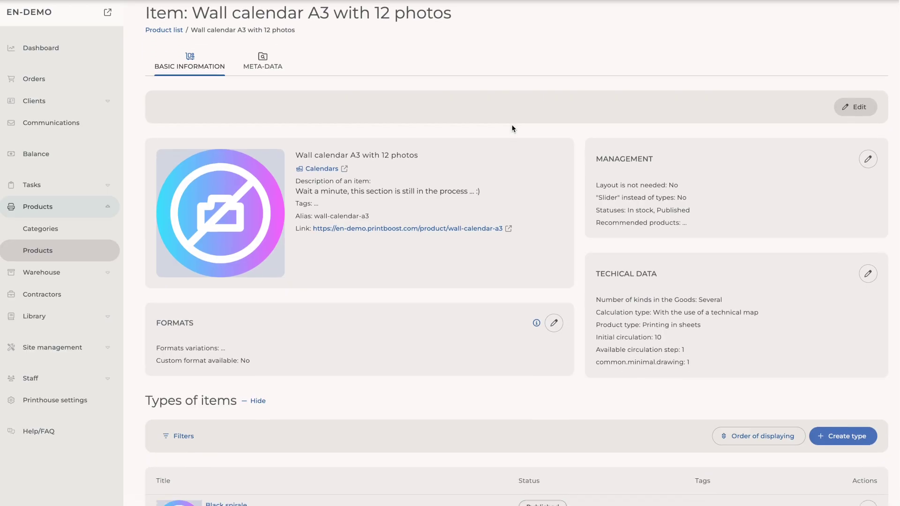
pyautogui.scroll(-1, 511, 127)
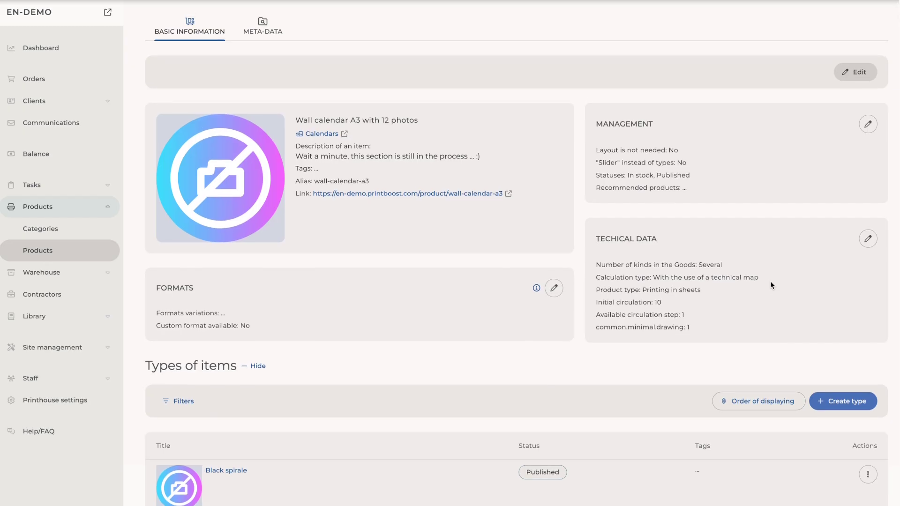
pyautogui.scroll(1, 771, 287)
pyautogui.scroll(-1, 771, 285)
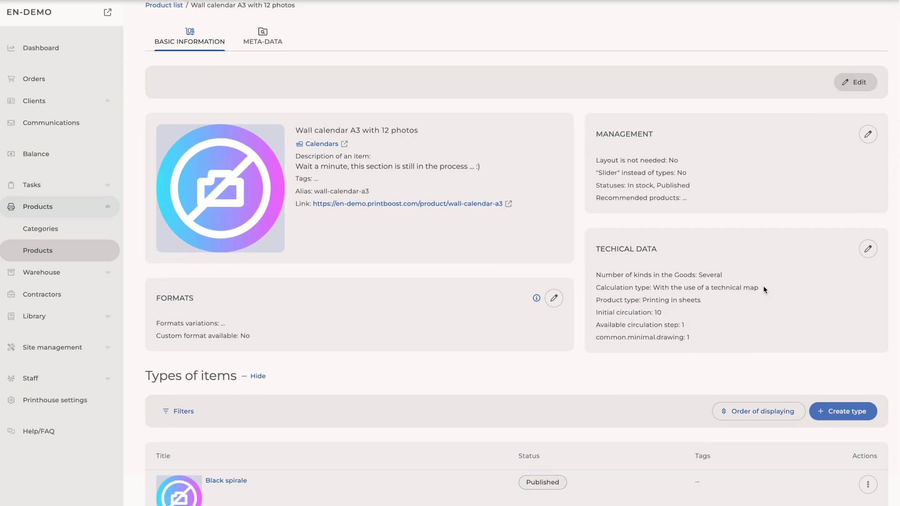
pyautogui.scroll(-1, 763, 286)
pyautogui.scroll(1, 763, 281)
pyautogui.scroll(1, 763, 281)
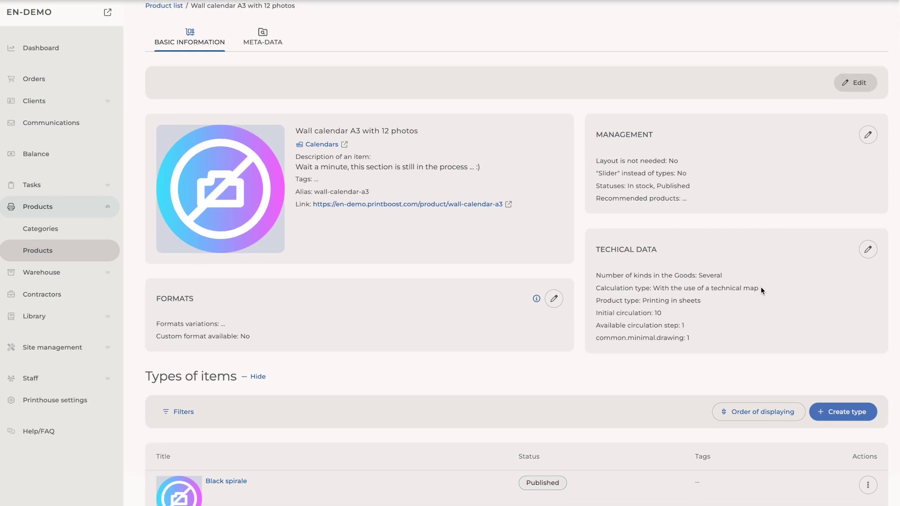
pyautogui.moveTo(759, 286); pyautogui.dragTo(645, 290)
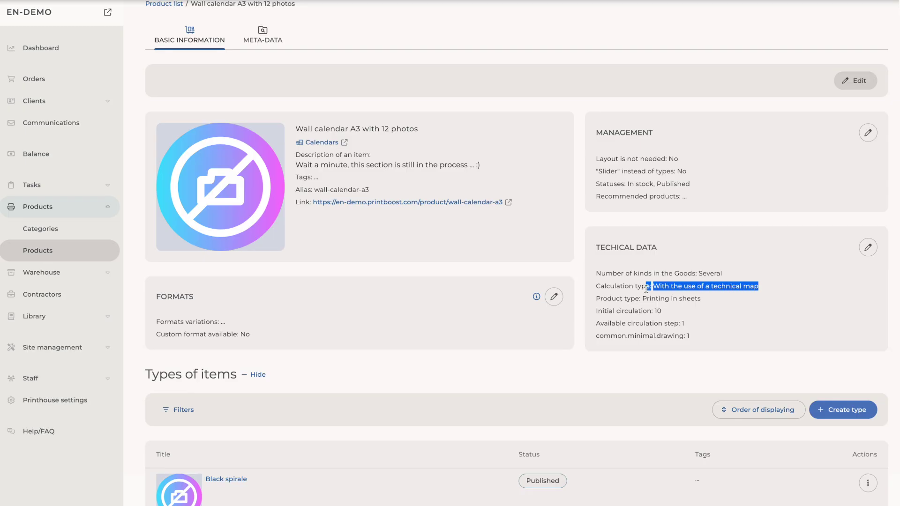
pyautogui.scroll(-3, 767, 299)
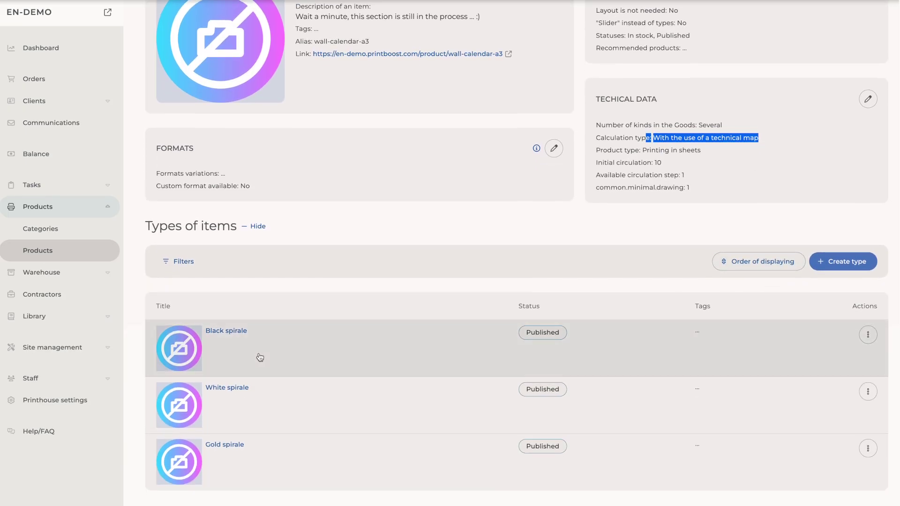
# Step: Open the Black spirale type of the wall calendar to examine its details and technical map
pyautogui.click(231, 333)
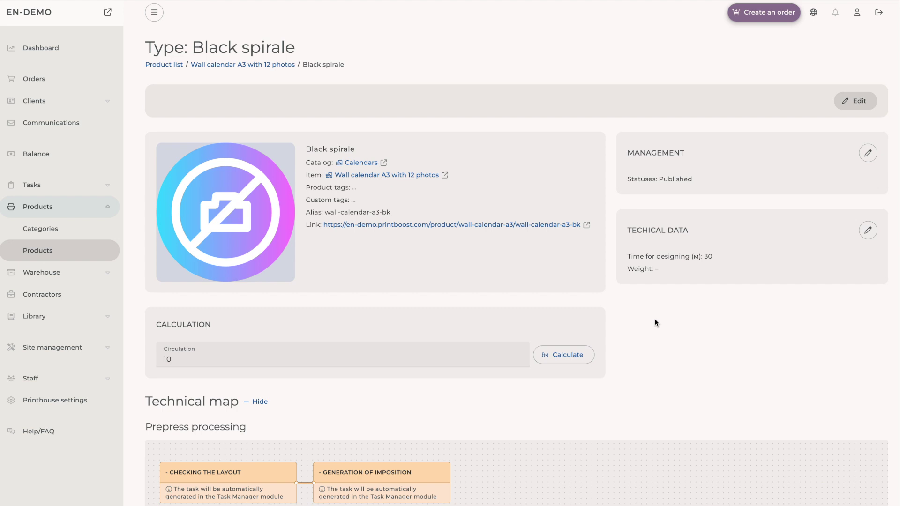
pyautogui.scroll(-2, 655, 323)
pyautogui.scroll(-5, 656, 322)
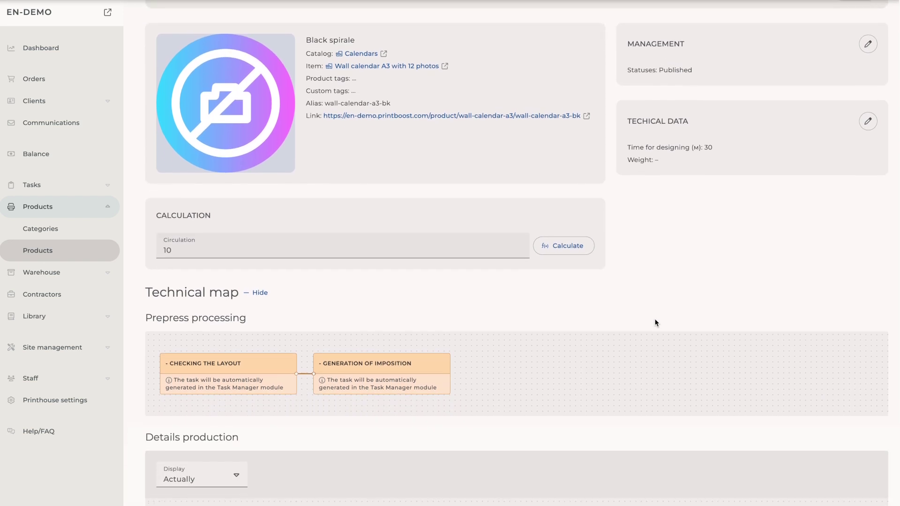
pyautogui.scroll(-4, 656, 322)
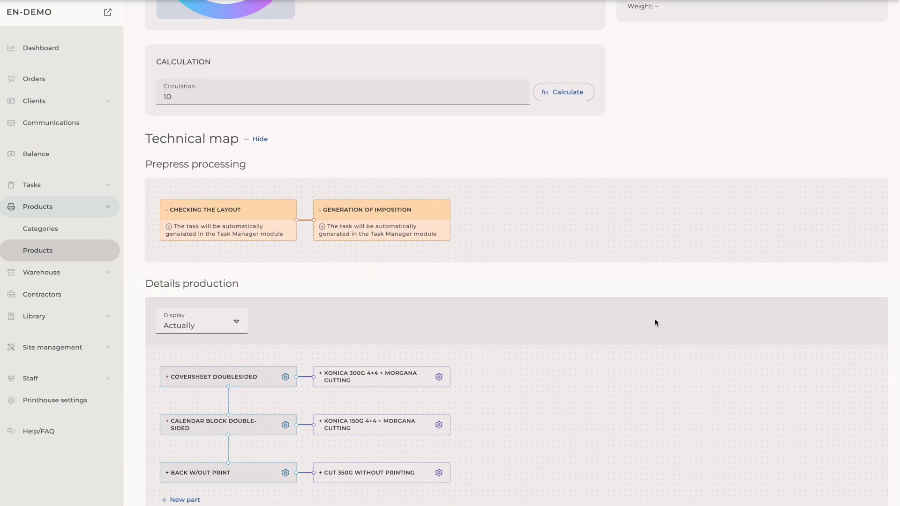
# Step: Expand the double-sided coversheet and calendar block with their Konica 300g and 150g algorithms to examine formats, equipment and materials
pyautogui.click(249, 286)
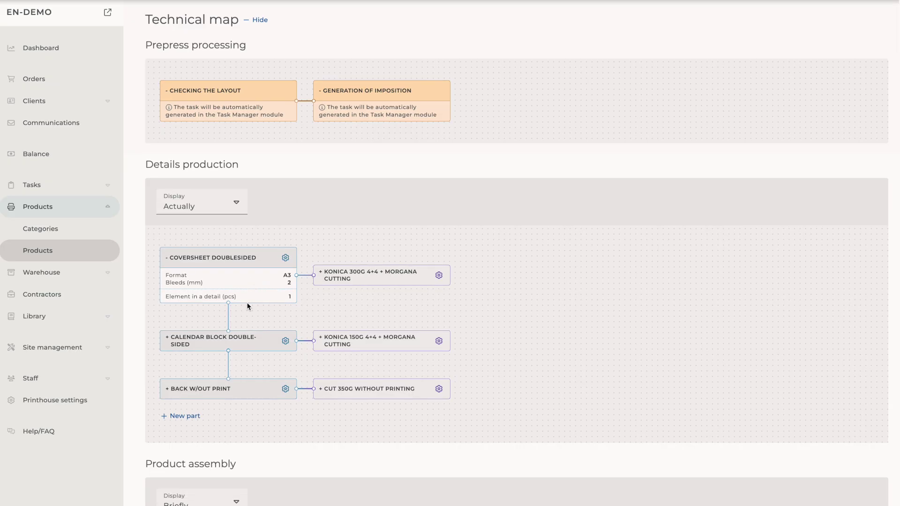
pyautogui.click(236, 341)
pyautogui.scroll(-1, 236, 340)
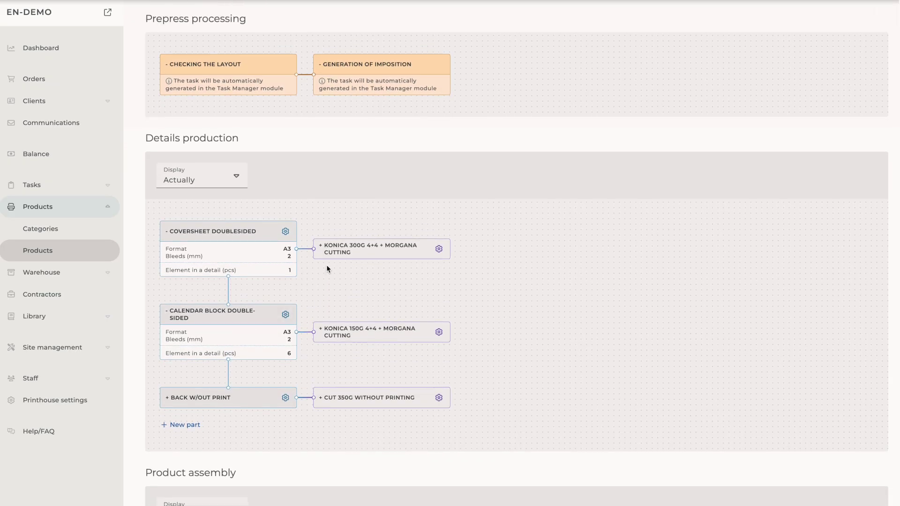
pyautogui.click(336, 253)
pyautogui.scroll(-1, 373, 271)
pyautogui.click(350, 337)
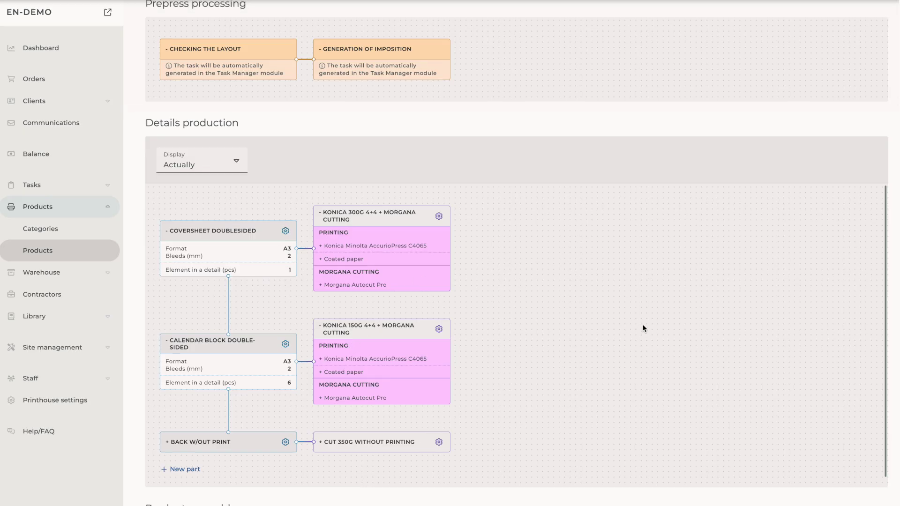
pyautogui.scroll(2, 643, 328)
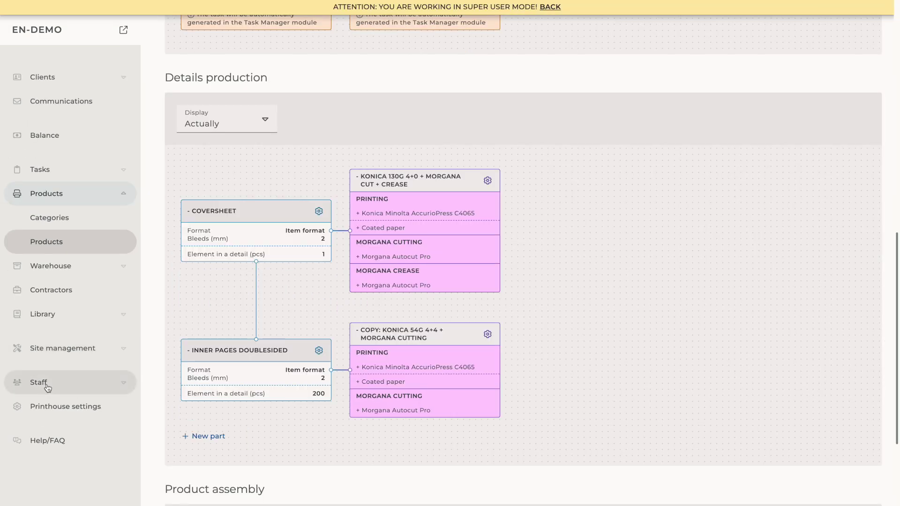
# Step: Expand the Staff section and open one of its pages
pyautogui.click(38, 382)
pyautogui.click(46, 432)
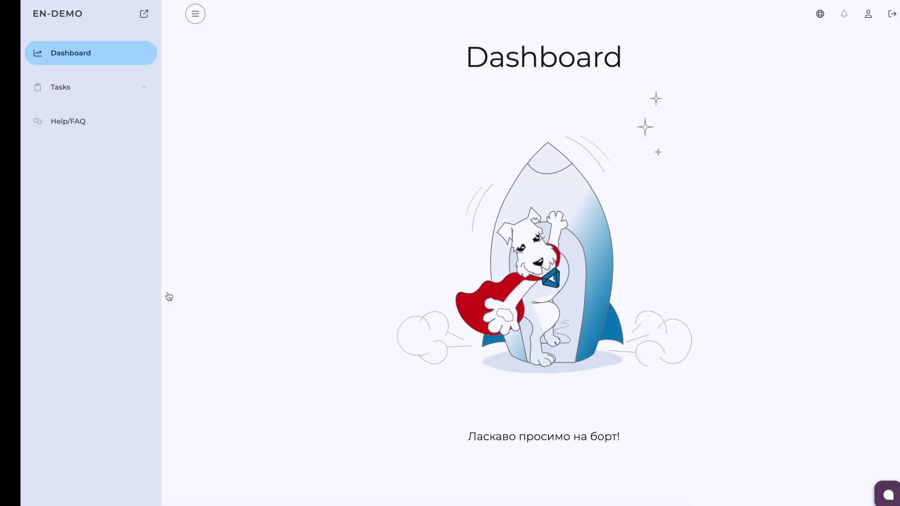
# Step: Expand the Tasks section in the restricted staff account and open its Logistics page
pyautogui.click(46, 94)
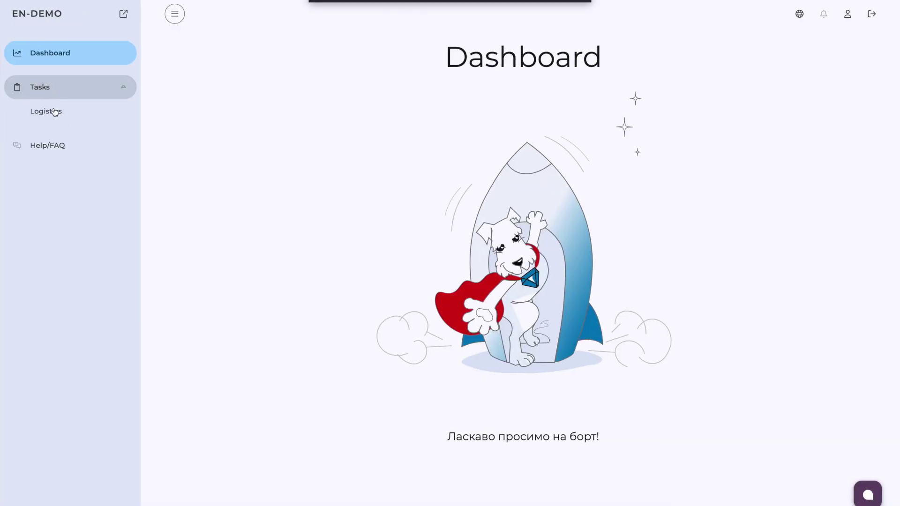
pyautogui.click(54, 120)
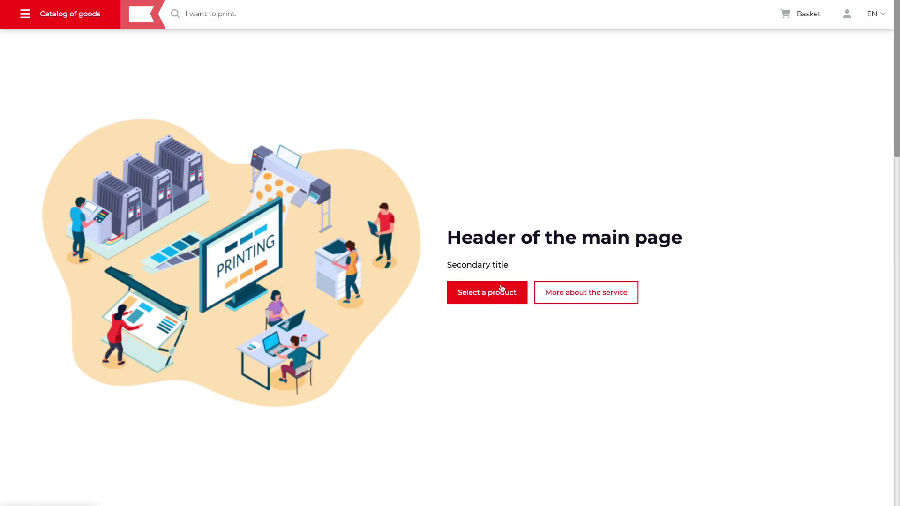
# Step: Find the double-sided business card among the shop's digital print products and add 100 pieces, standard without lamination, 90 x 50 mm, to the basket
pyautogui.click(516, 299)
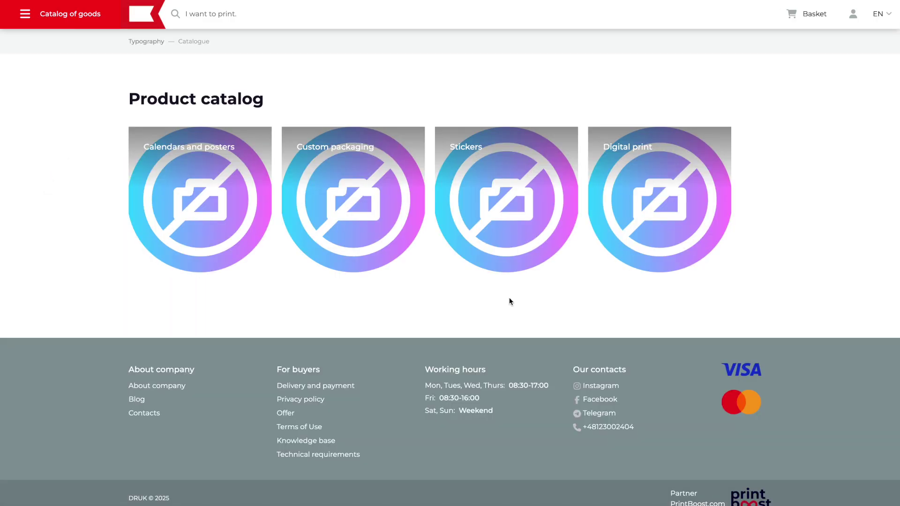
pyautogui.click(21, 17)
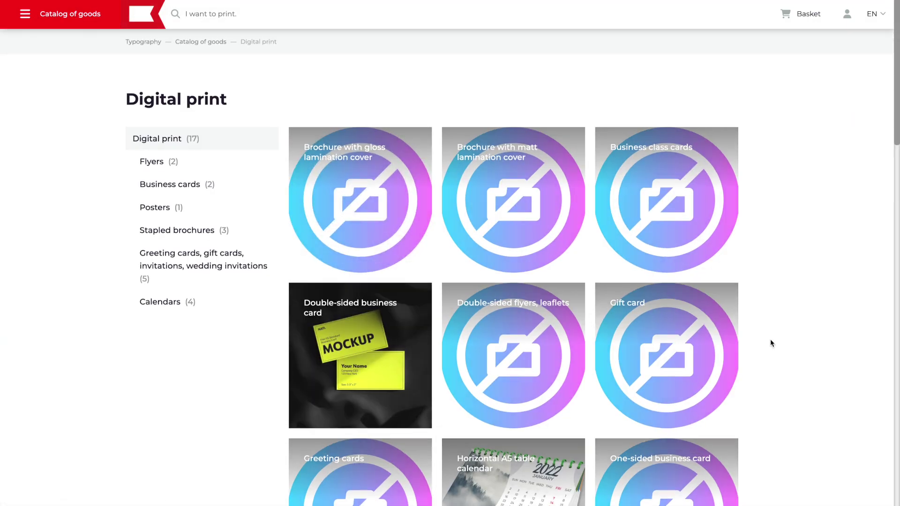
pyautogui.scroll(-2, 772, 335)
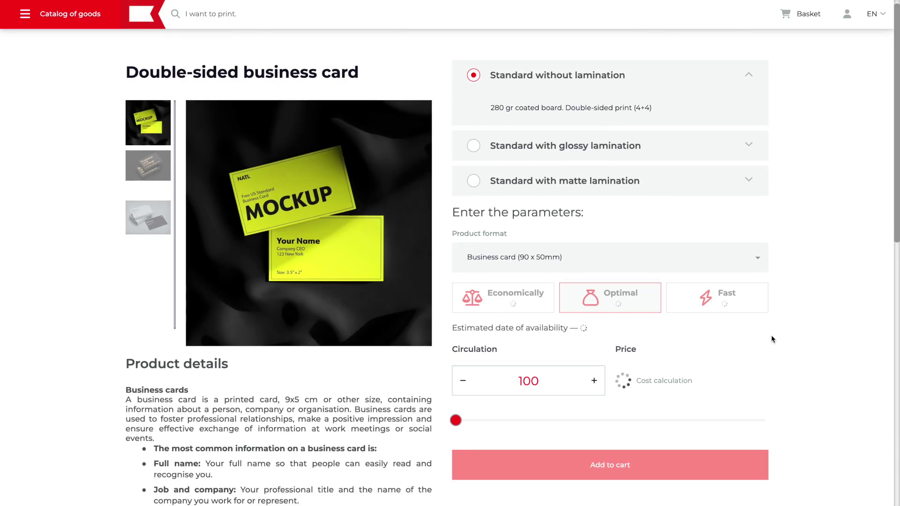
pyautogui.scroll(-1, 771, 337)
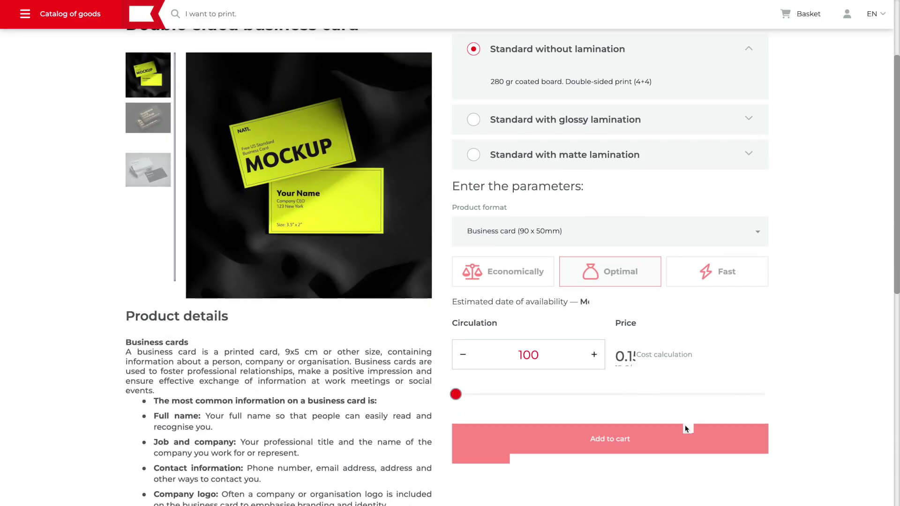
pyautogui.click(674, 445)
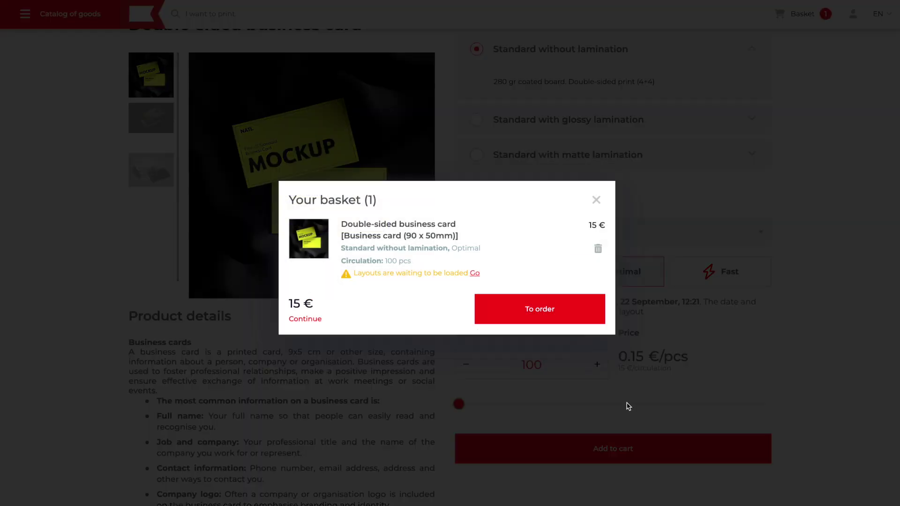
# Step: Check out the basket and place the business card order with the payment account and pickup delivery
pyautogui.click(530, 311)
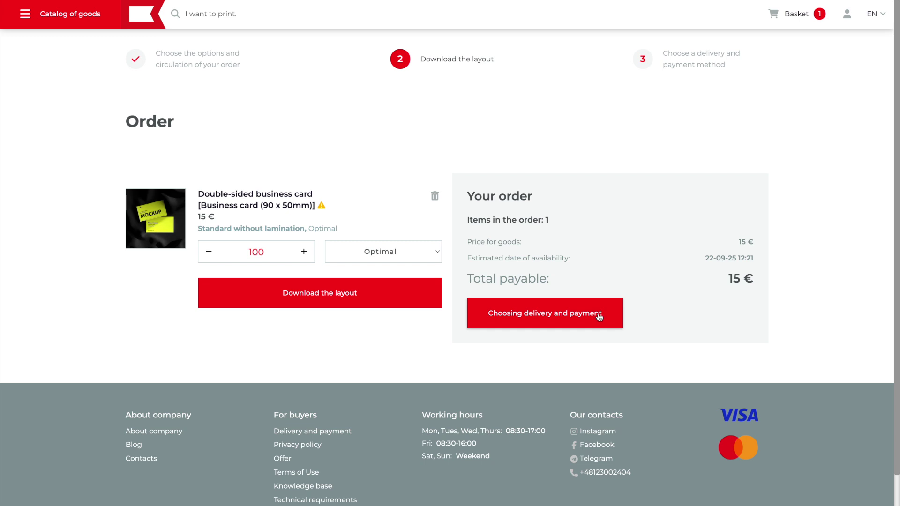
pyautogui.click(599, 317)
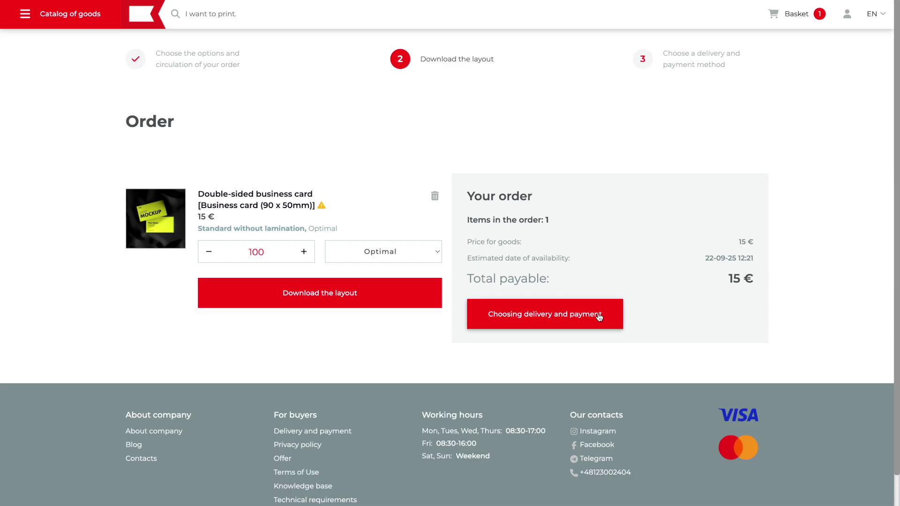
pyautogui.scroll(-4, 614, 314)
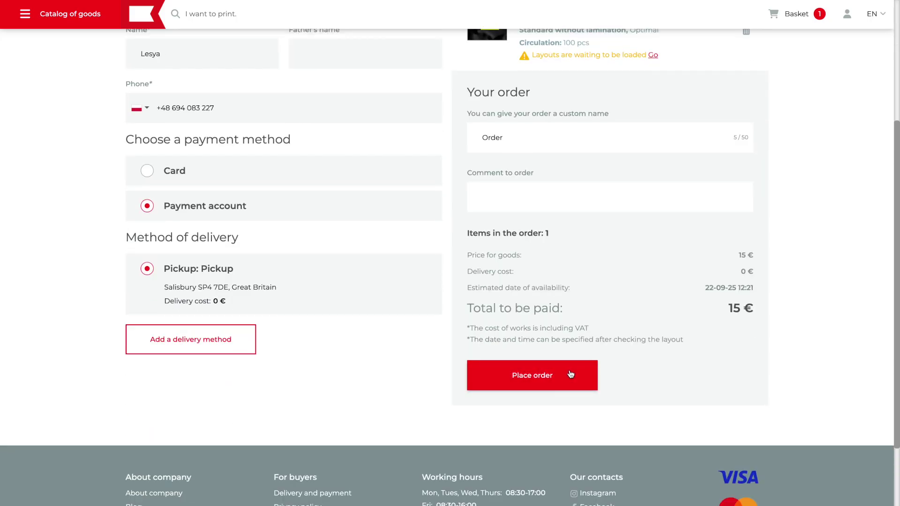
pyautogui.click(567, 374)
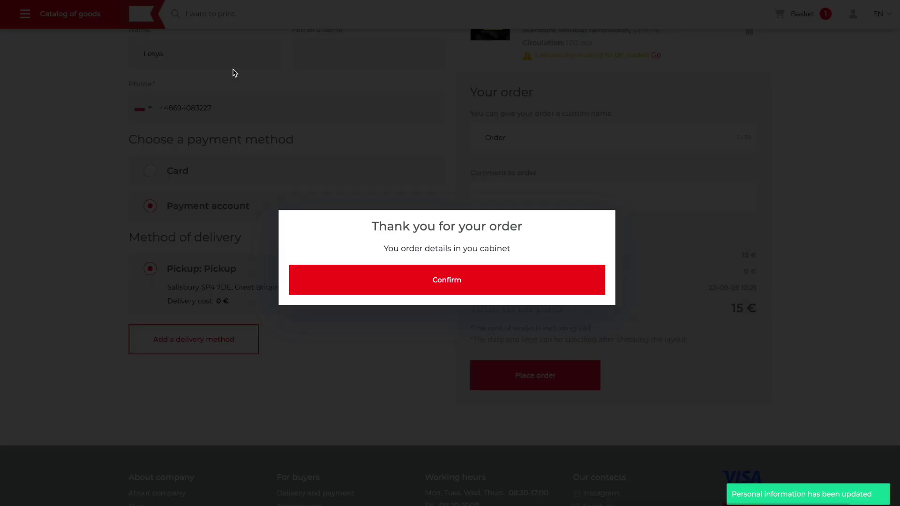
pyautogui.click(405, 277)
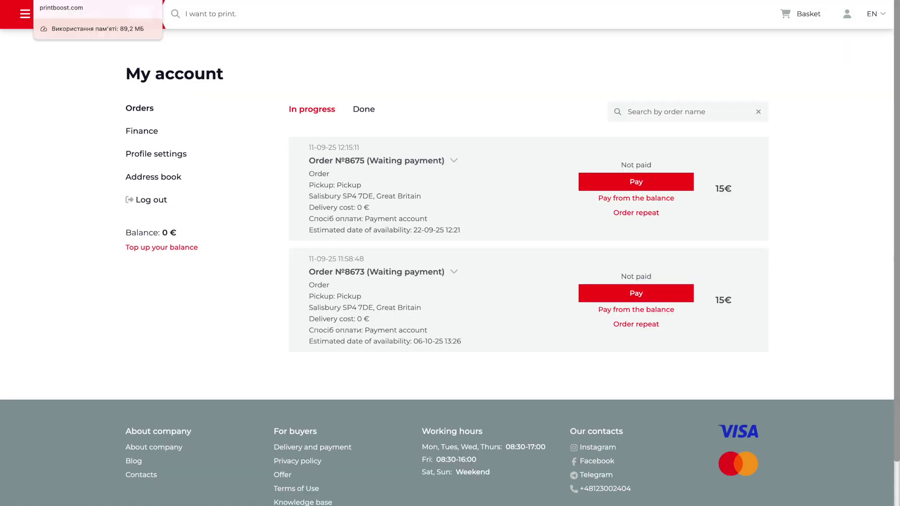
# Step: Switch to the PrintBoost website's main page
pyautogui.hotkey('ctrl', 'Tab')
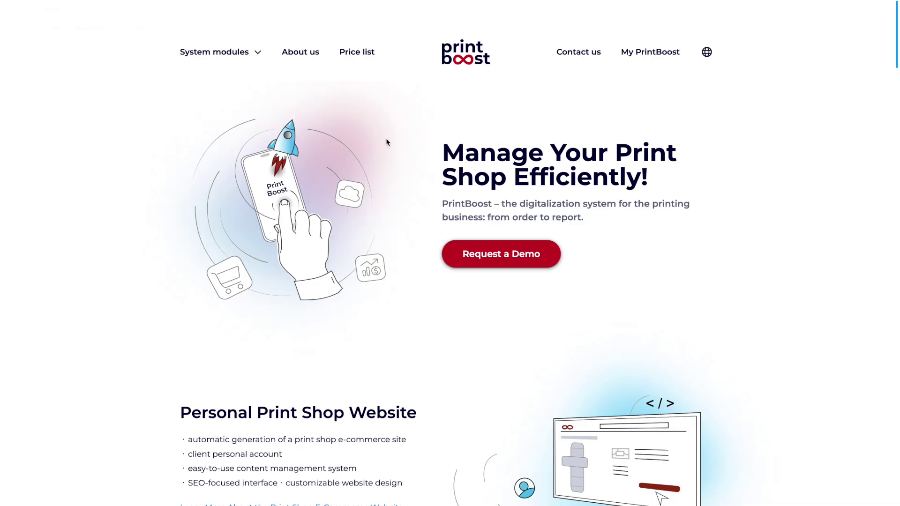